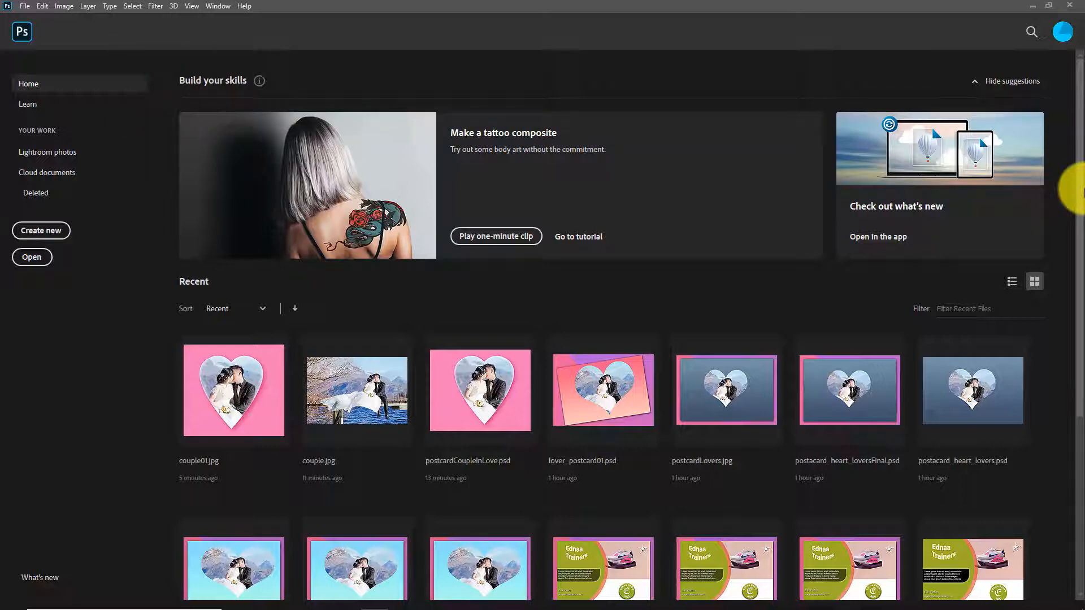
Create a new document from the Art & Illustration Postcard preset in landscape orientation, 6 x 4 inches at 300 pixels/inch
{"action": "left_click", "coordinate": [33, 237]}
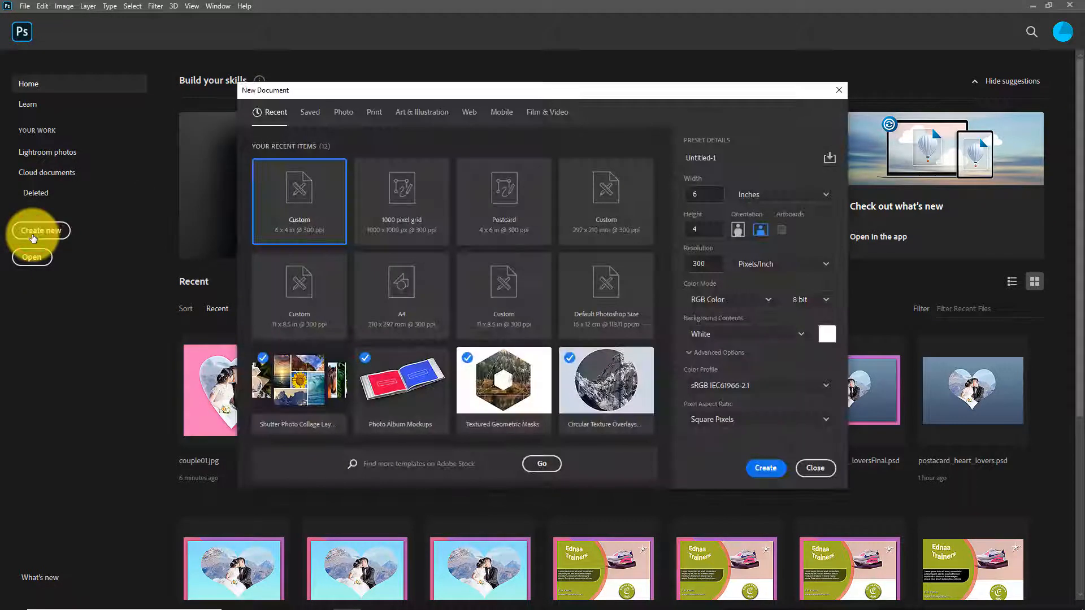
{"action": "left_click", "coordinate": [410, 116]}
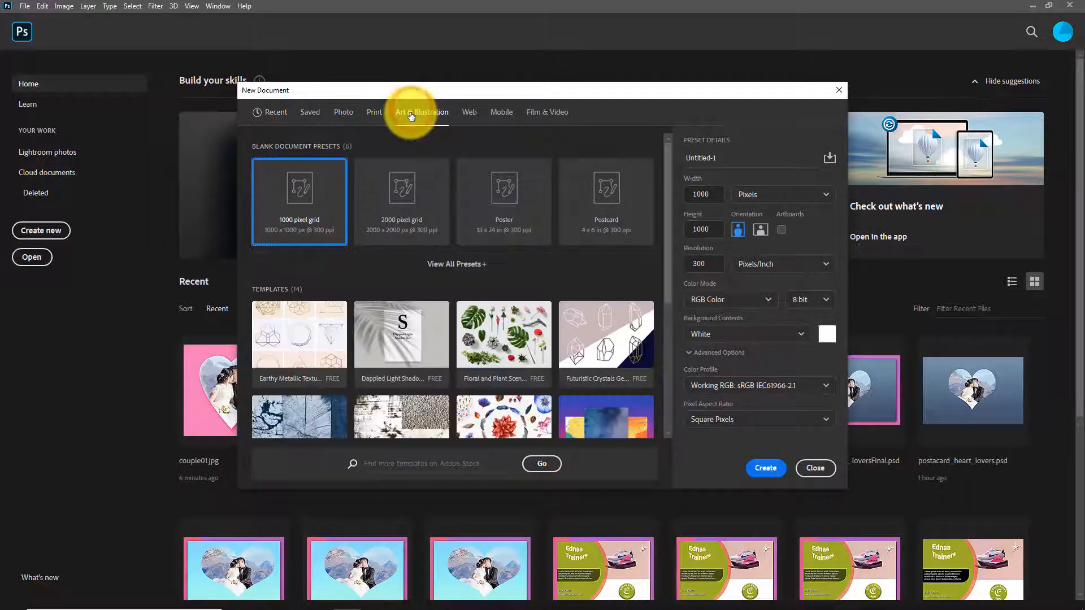
{"action": "left_click", "coordinate": [605, 217]}
{"action": "left_click", "coordinate": [762, 229]}
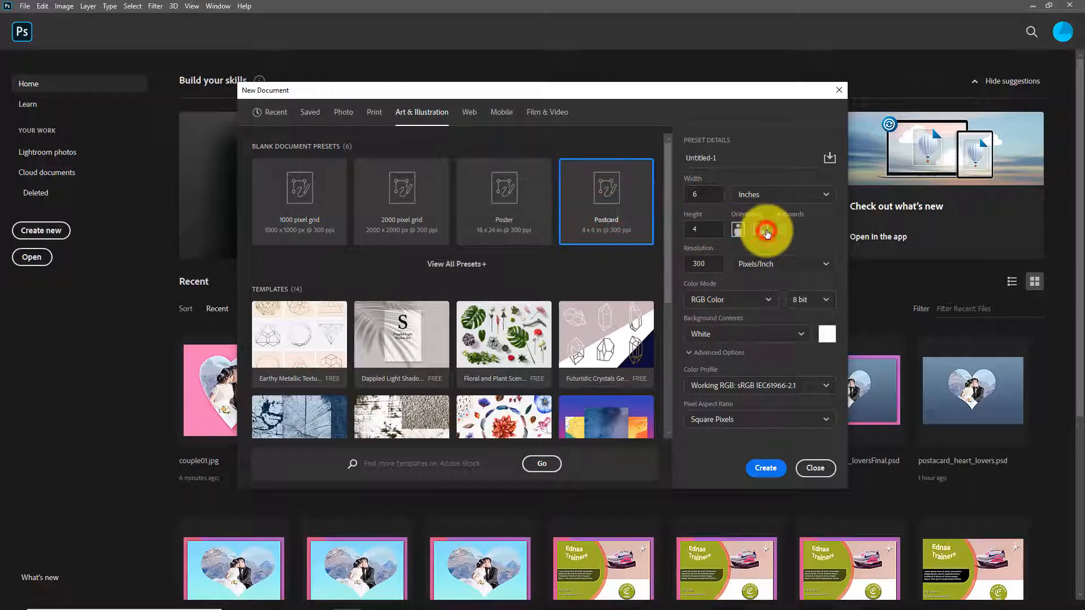
{"action": "left_click", "coordinate": [765, 470]}
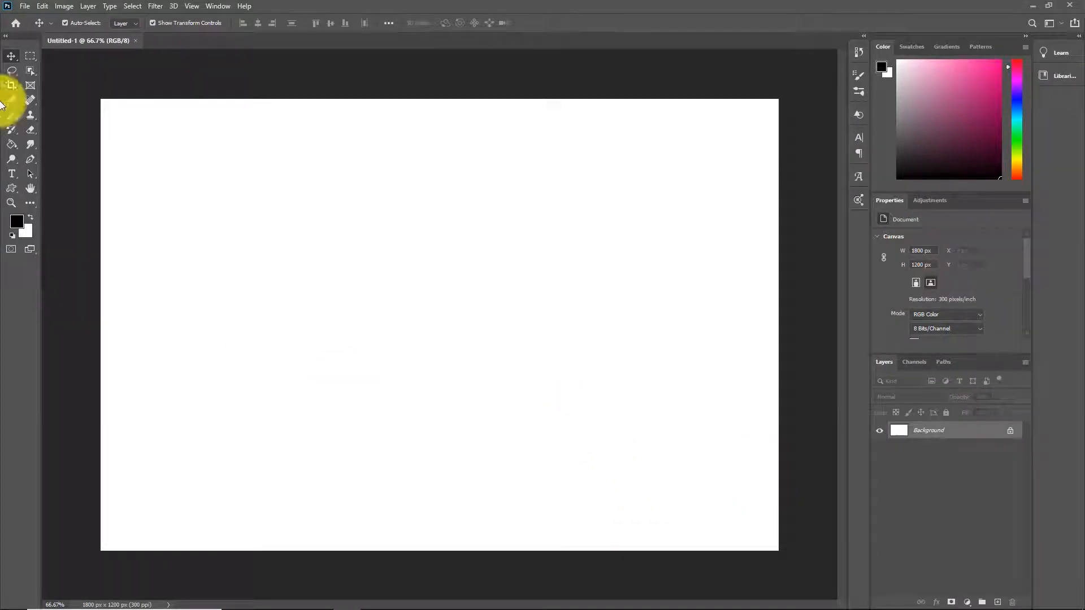
Open the photo couple.jpg from the images folder
{"action": "left_click", "coordinate": [25, 5]}
{"action": "left_click", "coordinate": [31, 27]}
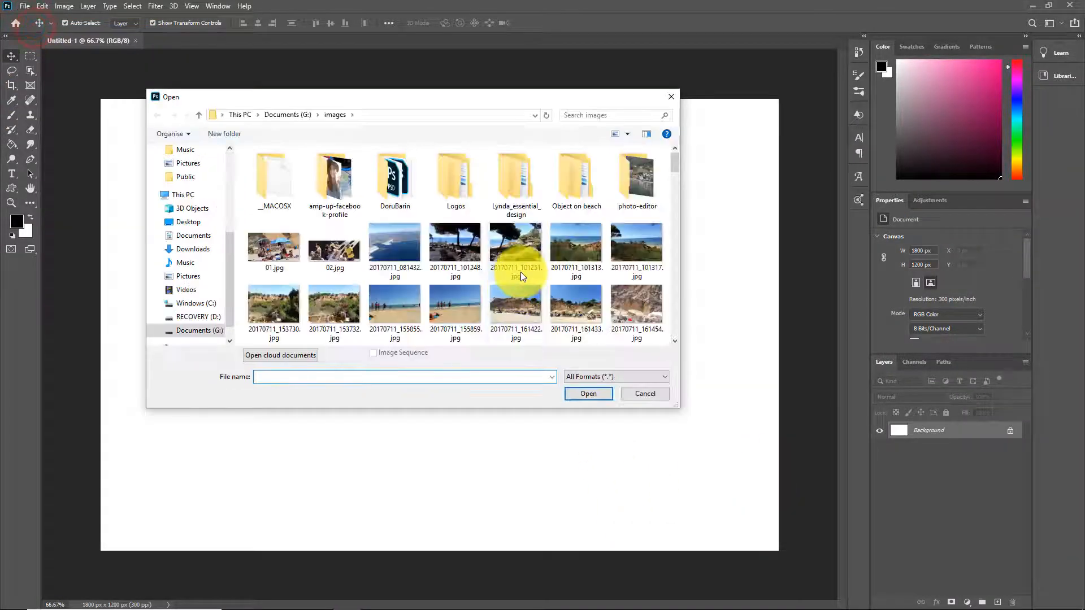
{"action": "scroll", "coordinate": [521, 272], "scroll_direction": "down", "scroll_amount": 5}
{"action": "scroll", "coordinate": [520, 272], "scroll_direction": "down", "scroll_amount": 3}
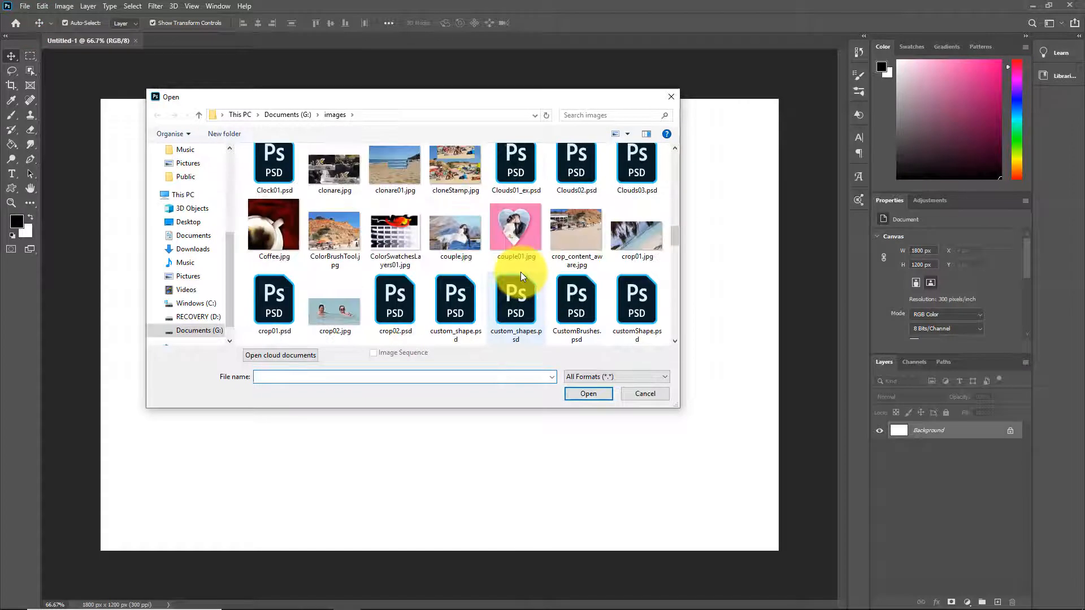
{"action": "left_click", "coordinate": [455, 229]}
{"action": "left_click", "coordinate": [578, 394]}
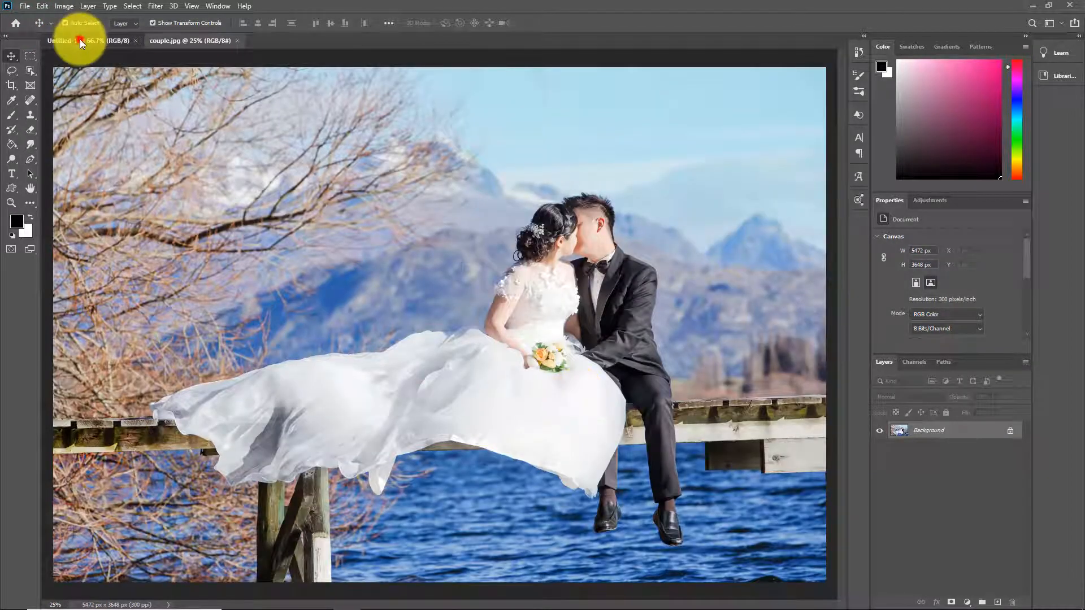
Copy the couple photo into the blank postcard document as a new layer and close the original photo
{"action": "left_click", "coordinate": [80, 39]}
{"action": "left_click_drag", "start_coordinate": [170, 41], "coordinate": [107, 256]}
{"action": "left_click_drag", "start_coordinate": [929, 434], "coordinate": [424, 170]}
{"action": "left_click", "coordinate": [846, 261]}
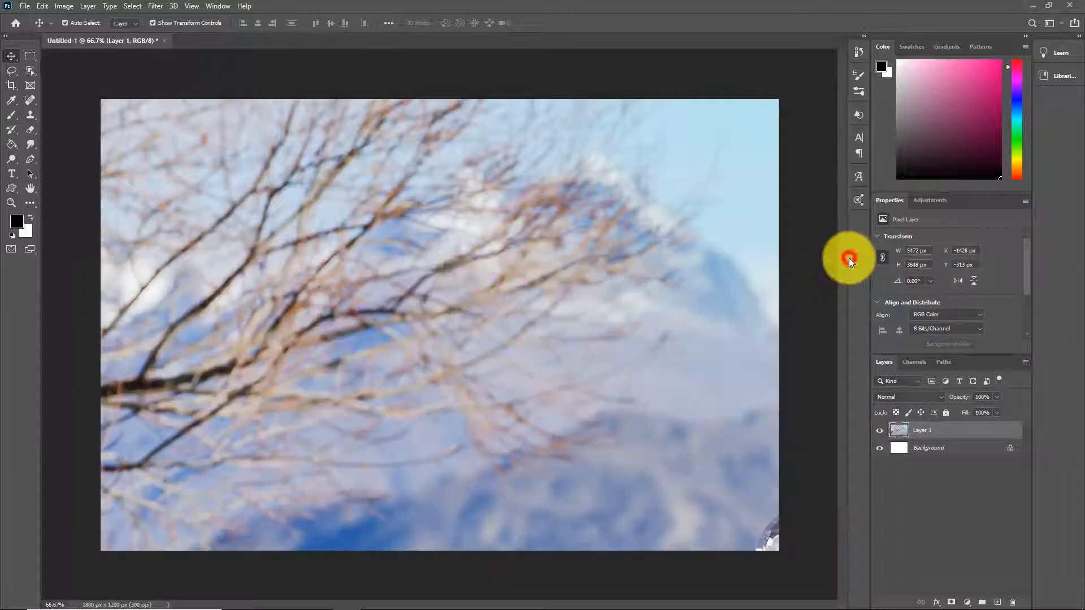
Scale the photo layer proportionally to about 34.39% and align its upper-left corner with the canvas so it covers the postcard
{"action": "left_click_drag", "start_coordinate": [145, 145], "coordinate": [217, 205]}
{"action": "left_click_drag", "start_coordinate": [135, 134], "coordinate": [240, 203]}
{"action": "mouse_move", "coordinate": [148, 151]}
{"action": "left_mouse_down"}
{"action": "mouse_move", "coordinate": [262, 163]}
{"action": "mouse_move", "coordinate": [655, 153]}
{"action": "left_mouse_up"}
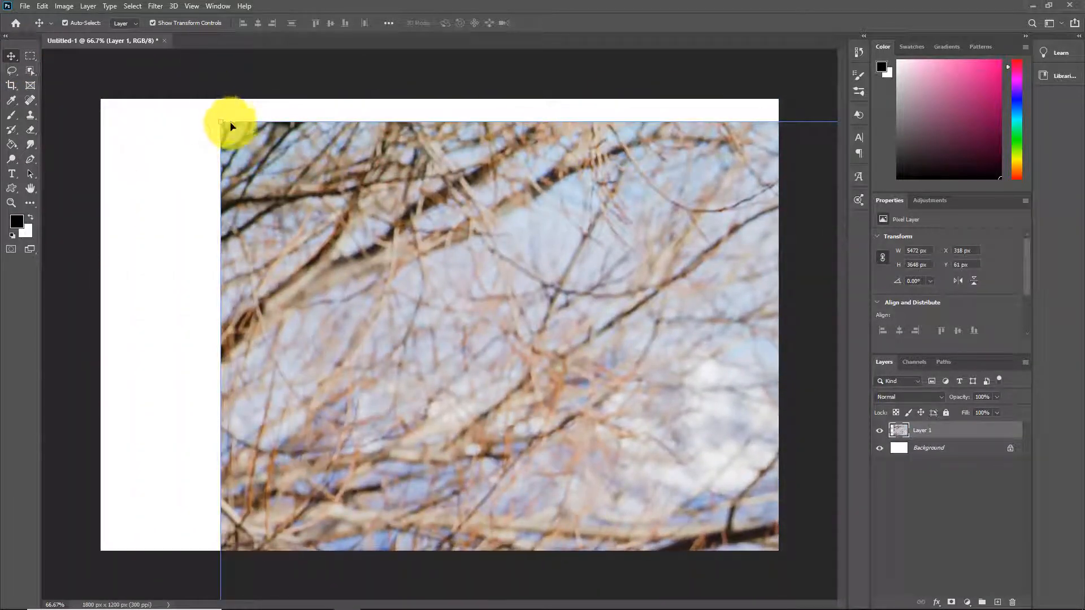
{"action": "left_click_drag", "start_coordinate": [219, 121], "coordinate": [534, 382]}
{"action": "left_click_drag", "start_coordinate": [657, 407], "coordinate": [244, 169]}
{"action": "left_click_drag", "start_coordinate": [147, 106], "coordinate": [222, 160]}
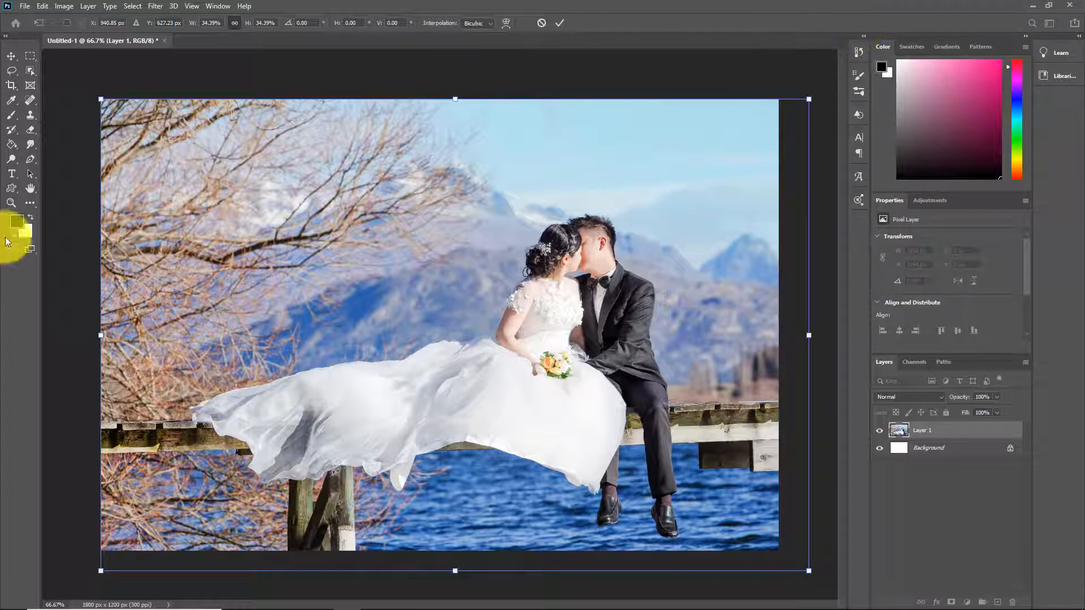
Draw a black heart over the couple photo with the Custom Shape tool, using the solid heart preset
{"action": "right_click", "coordinate": [11, 188]}
{"action": "left_click", "coordinate": [64, 243]}
{"action": "left_click", "coordinate": [456, 24]}
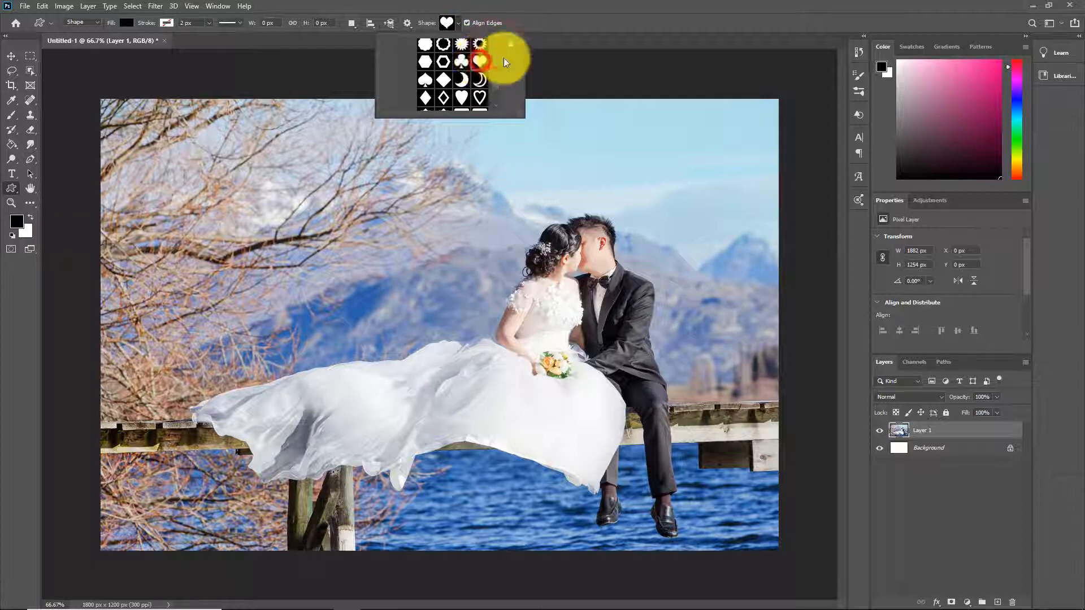
{"action": "left_click", "coordinate": [574, 22]}
{"action": "left_click_drag", "start_coordinate": [338, 174], "coordinate": [627, 448]}
Enlarge the heart slightly and move it near the middle of the postcard
{"action": "left_click", "coordinate": [10, 55]}
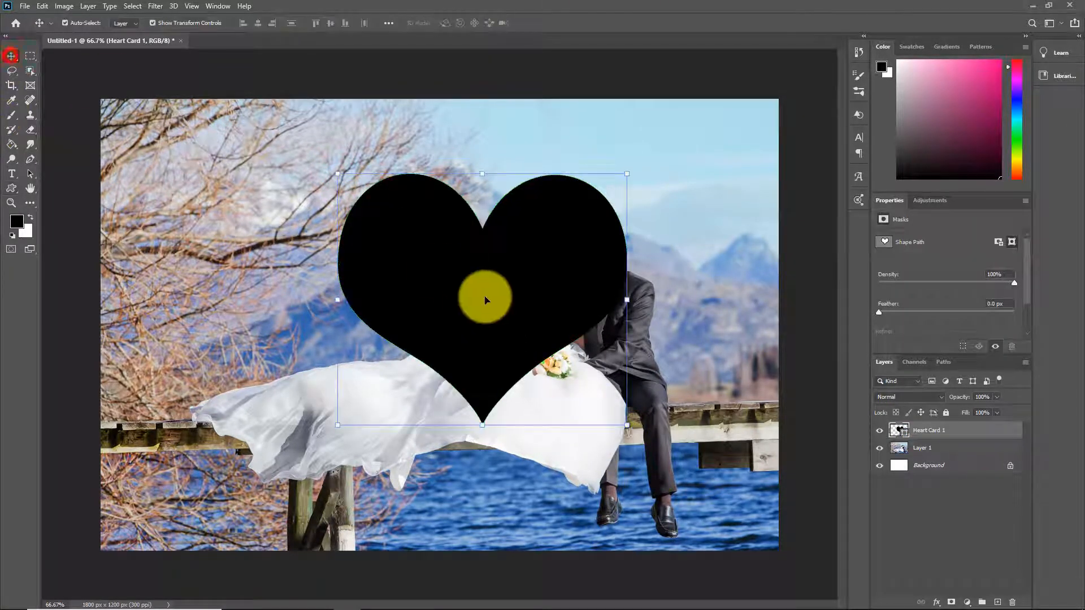
{"action": "left_click_drag", "start_coordinate": [485, 300], "coordinate": [471, 333]}
{"action": "left_click_drag", "start_coordinate": [462, 461], "coordinate": [456, 475]}
{"action": "left_click_drag", "start_coordinate": [473, 346], "coordinate": [466, 339]}
Place the photo layer above the Heart Card 1 layer and clip it to the heart with a clipping mask
{"action": "left_click", "coordinate": [930, 445]}
{"action": "left_click_drag", "start_coordinate": [935, 447], "coordinate": [932, 428]}
{"action": "left_click", "coordinate": [87, 6]}
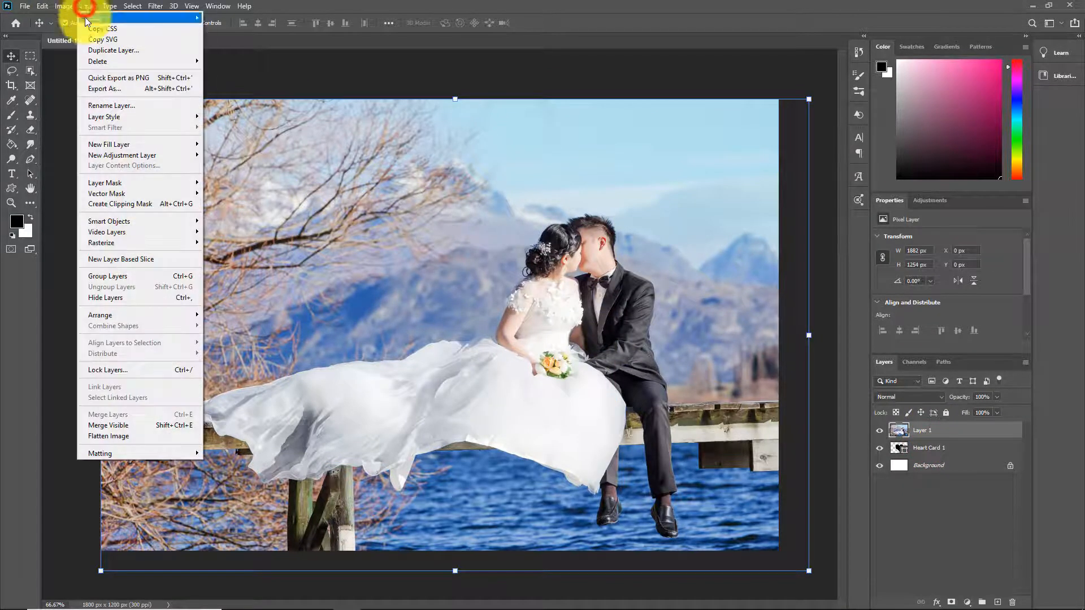
{"action": "left_click", "coordinate": [131, 206]}
Scale the heart shape to about 120.29% and reposition the clipped photo so the kissing couple sits in the middle of it
{"action": "left_click_drag", "start_coordinate": [548, 294], "coordinate": [452, 325]}
{"action": "left_click", "coordinate": [790, 257]}
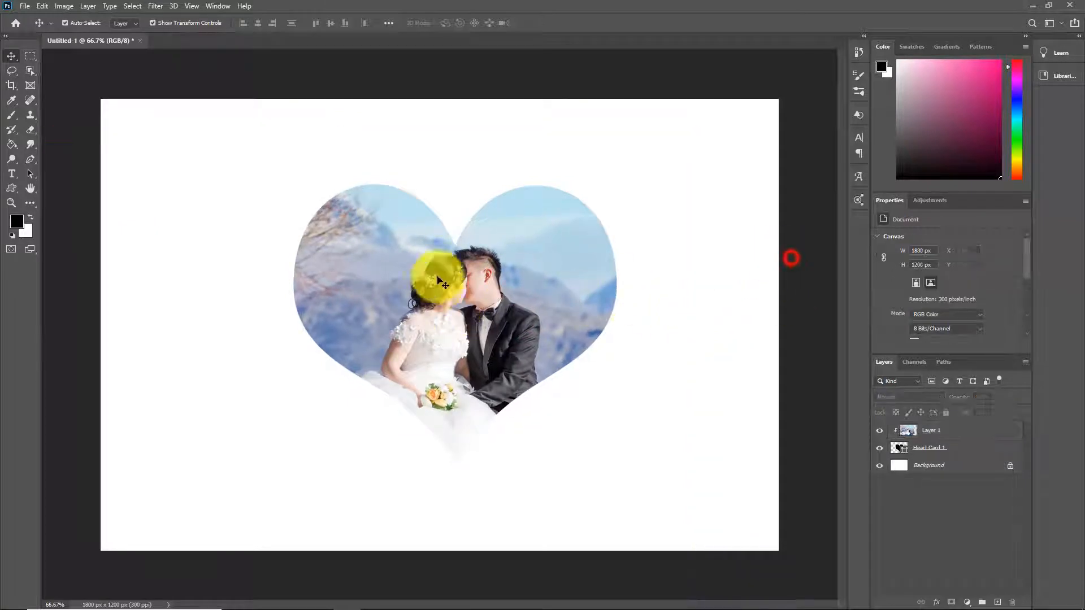
{"action": "left_click", "coordinate": [930, 447]}
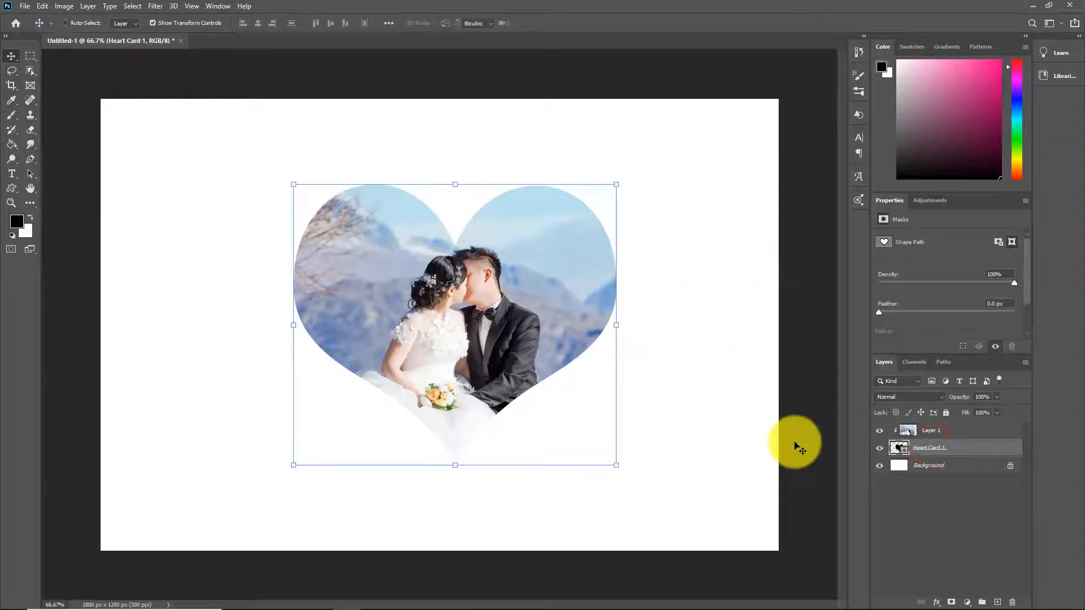
{"action": "left_click_drag", "start_coordinate": [616, 325], "coordinate": [649, 328]}
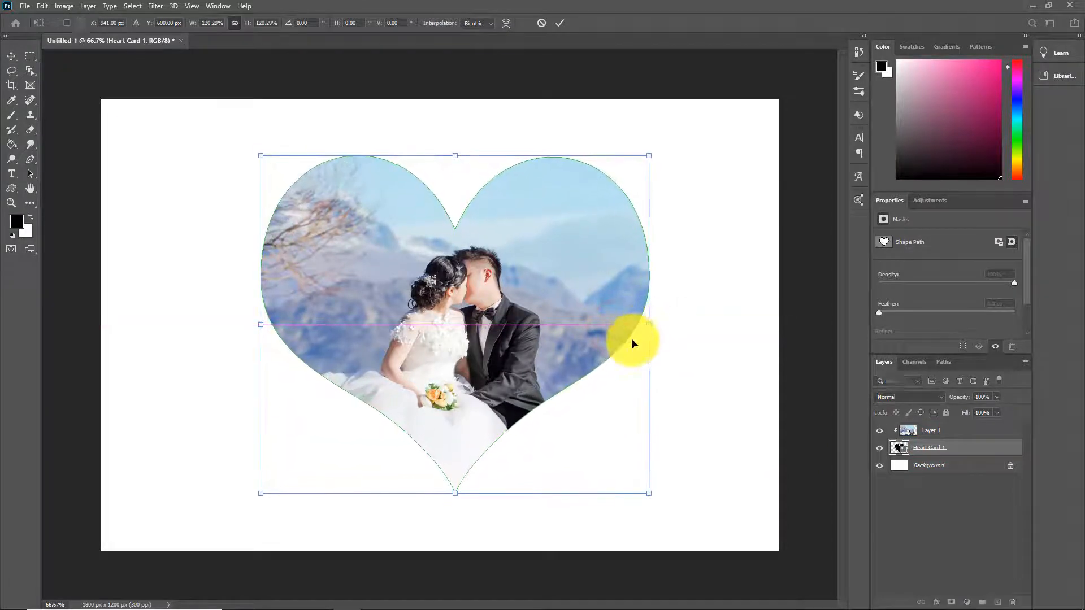
{"action": "left_click", "coordinate": [925, 434]}
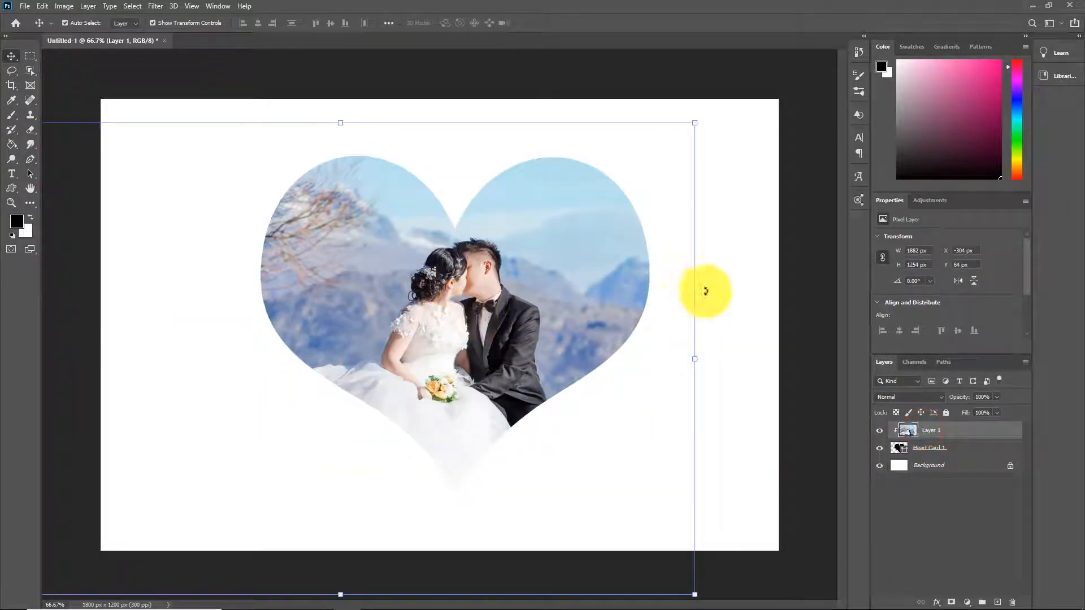
{"action": "left_click", "coordinate": [774, 295]}
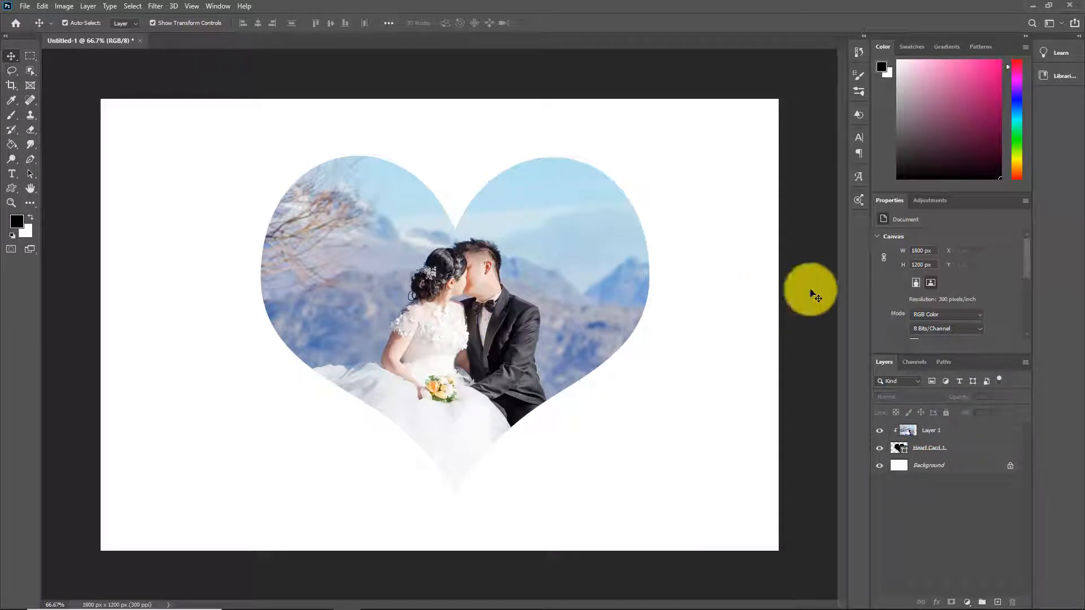
Add a gradient fill layer named "Gradient Fundal" directly above the Background layer
{"action": "left_click", "coordinate": [927, 465]}
{"action": "left_click", "coordinate": [88, 7]}
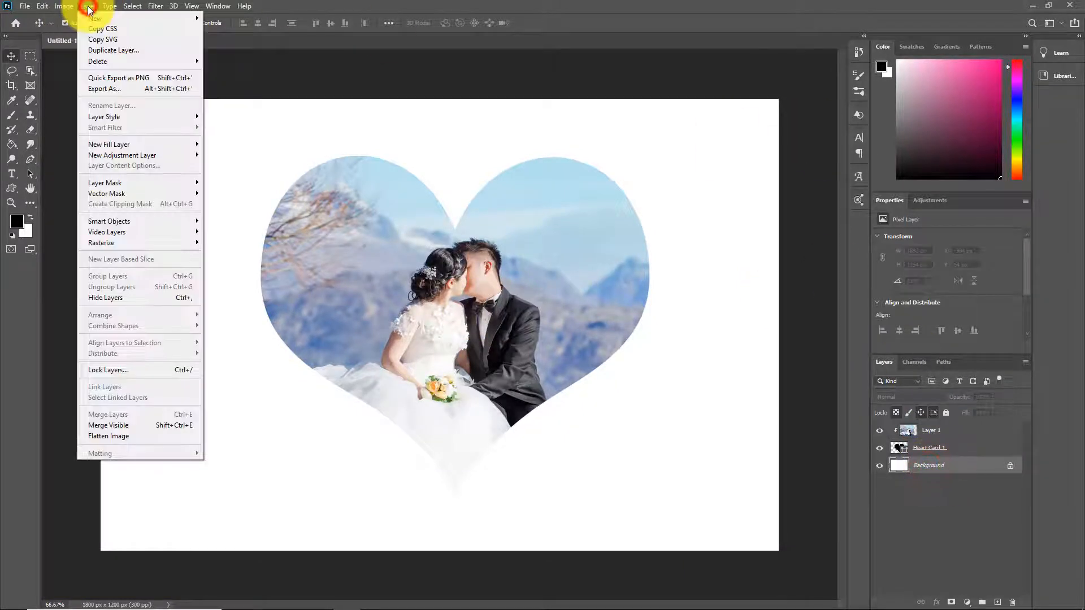
{"action": "mouse_move", "coordinate": [117, 146]}
{"action": "left_click", "coordinate": [230, 154]}
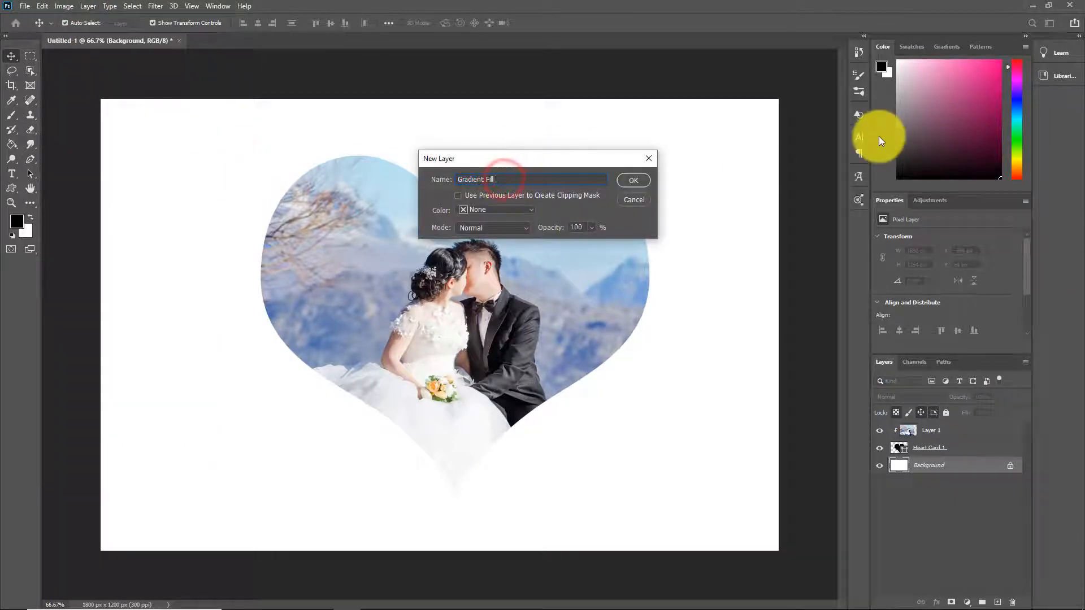
{"action": "type", "text": "Gradient Fundal"}
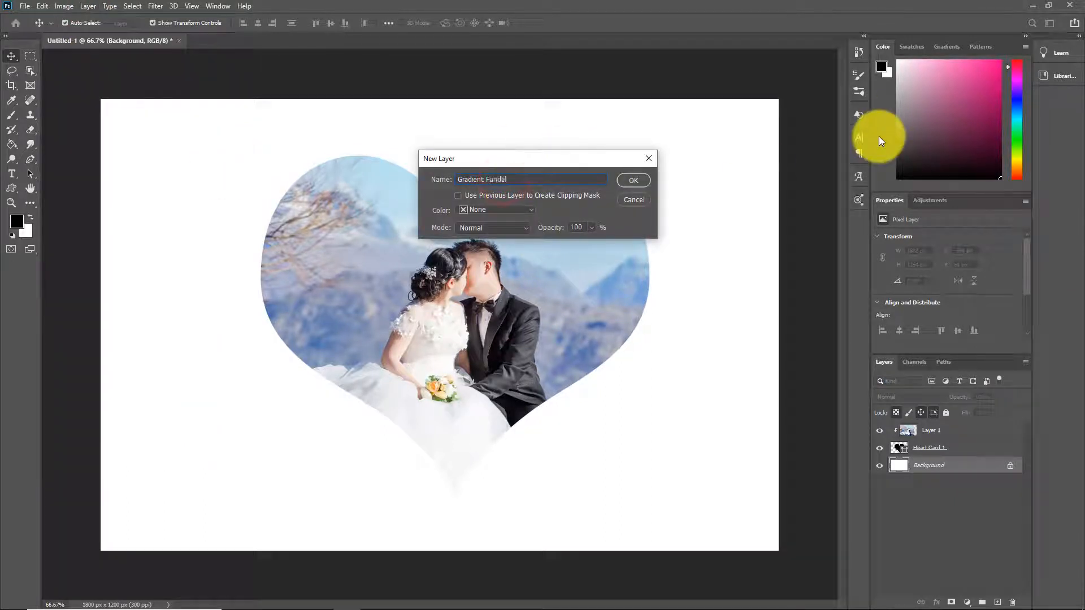
{"action": "left_click", "coordinate": [633, 180]}
Try several presets from the Oranges and Blues groups on the background gradient fill
{"action": "left_click", "coordinate": [683, 265]}
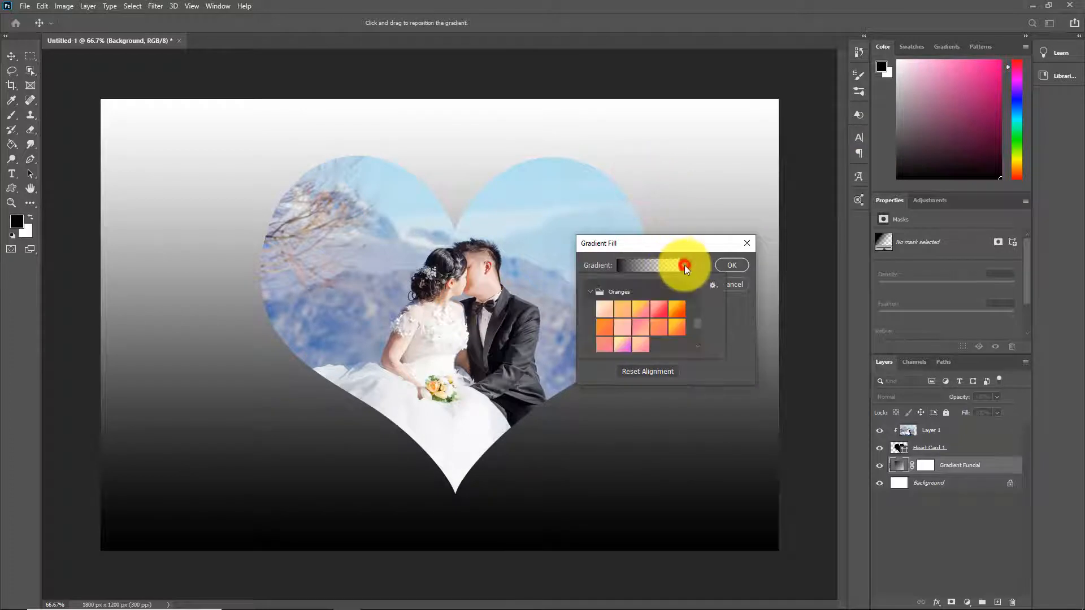
{"action": "left_click", "coordinate": [640, 314]}
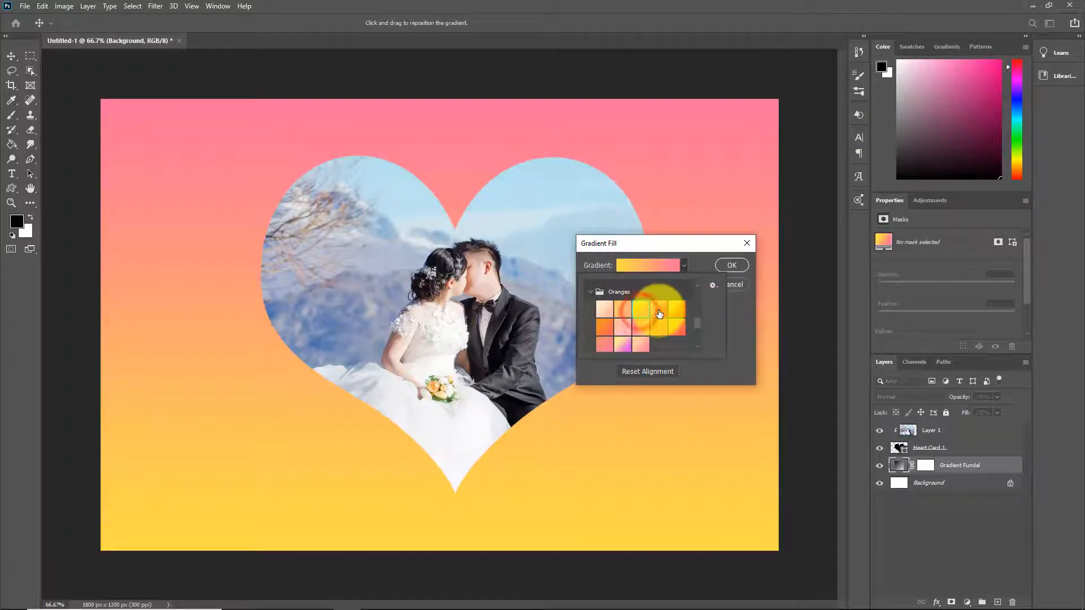
{"action": "left_click", "coordinate": [659, 309]}
{"action": "scroll", "coordinate": [696, 344], "scroll_direction": "down", "scroll_amount": 5}
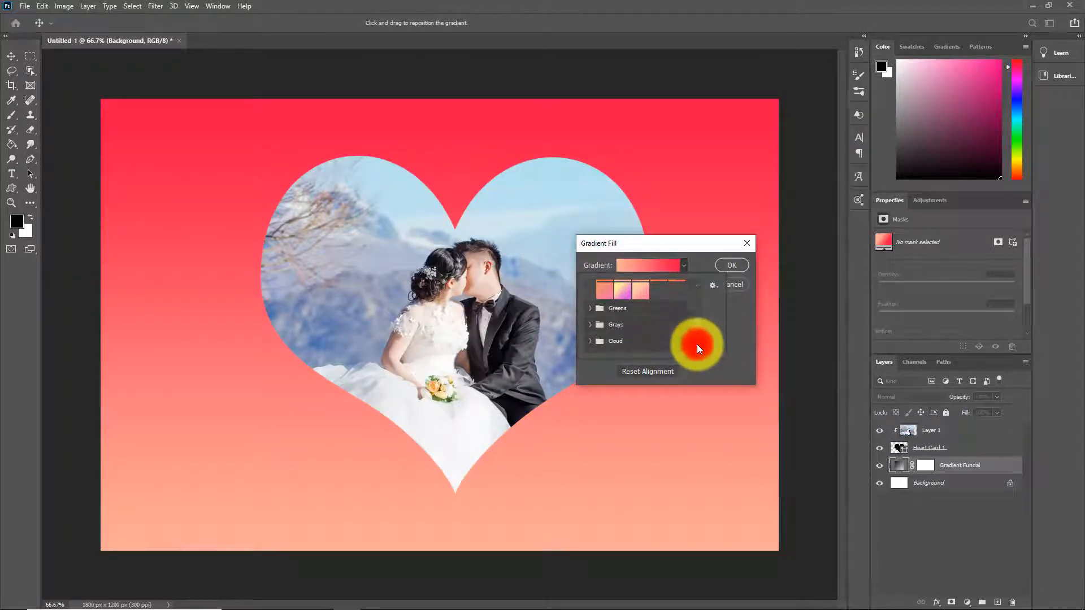
{"action": "left_click_drag", "start_coordinate": [696, 344], "coordinate": [693, 298]}
{"action": "left_click", "coordinate": [607, 314]}
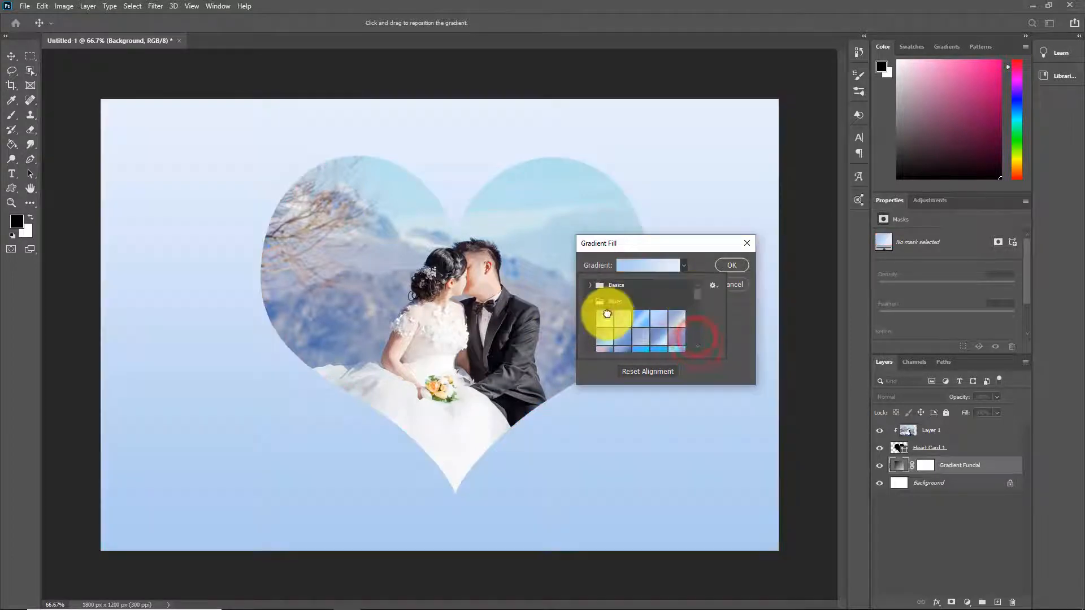
{"action": "left_click", "coordinate": [623, 318]}
{"action": "left_click", "coordinate": [658, 316]}
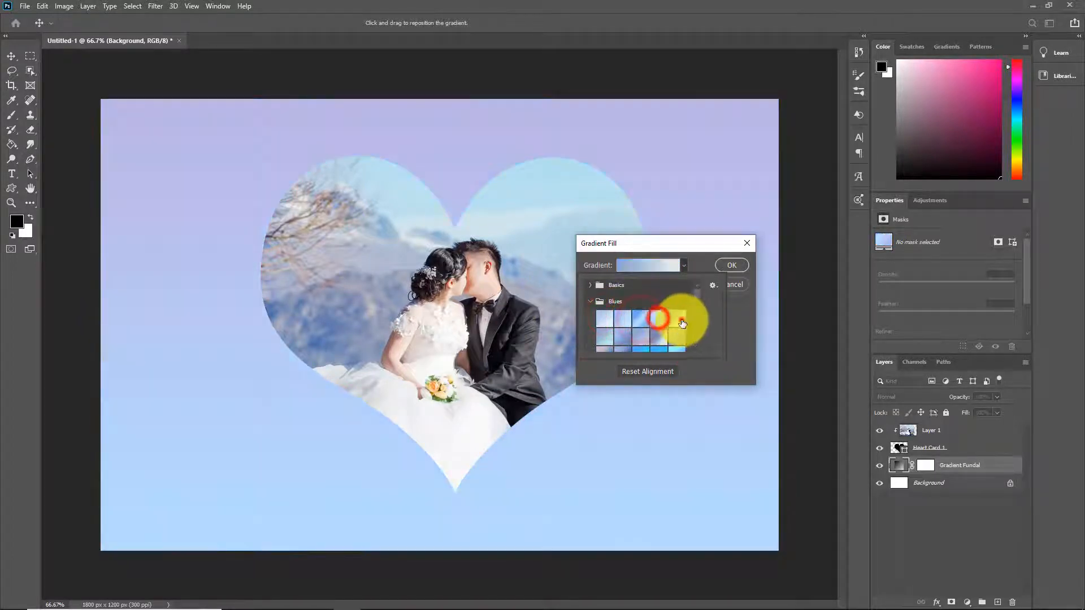
{"action": "left_click", "coordinate": [676, 318]}
Try several presets from the Reds group on the background gradient fill
{"action": "left_click", "coordinate": [591, 302]}
{"action": "left_click", "coordinate": [697, 344]}
{"action": "left_click", "coordinate": [591, 323]}
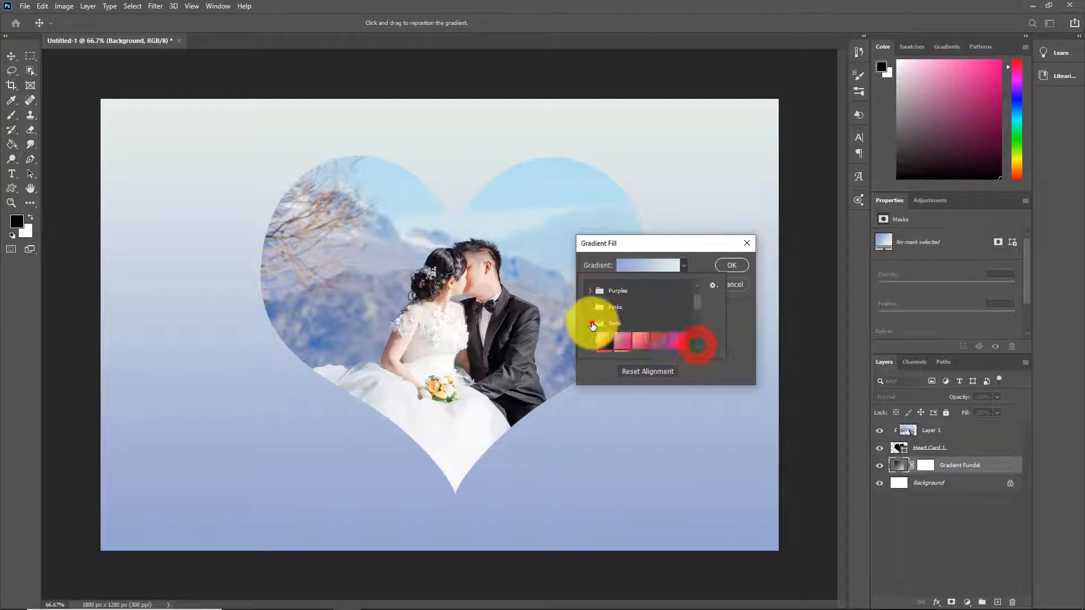
{"action": "left_click", "coordinate": [638, 339]}
{"action": "left_click", "coordinate": [604, 340]}
{"action": "left_click", "coordinate": [623, 339]}
{"action": "left_click", "coordinate": [697, 346]}
{"action": "left_click", "coordinate": [638, 314]}
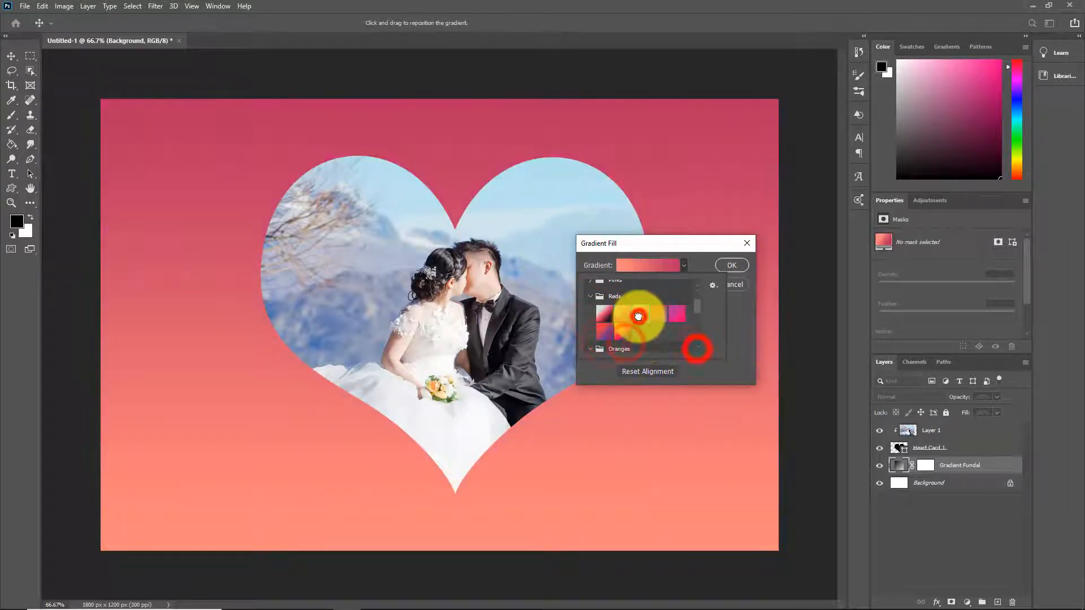
Apply the peach-to-red gradient from the Oranges group to the fill and lower the Gradient Fundal layer's opacity
{"action": "left_click", "coordinate": [589, 297]}
{"action": "left_click", "coordinate": [642, 331]}
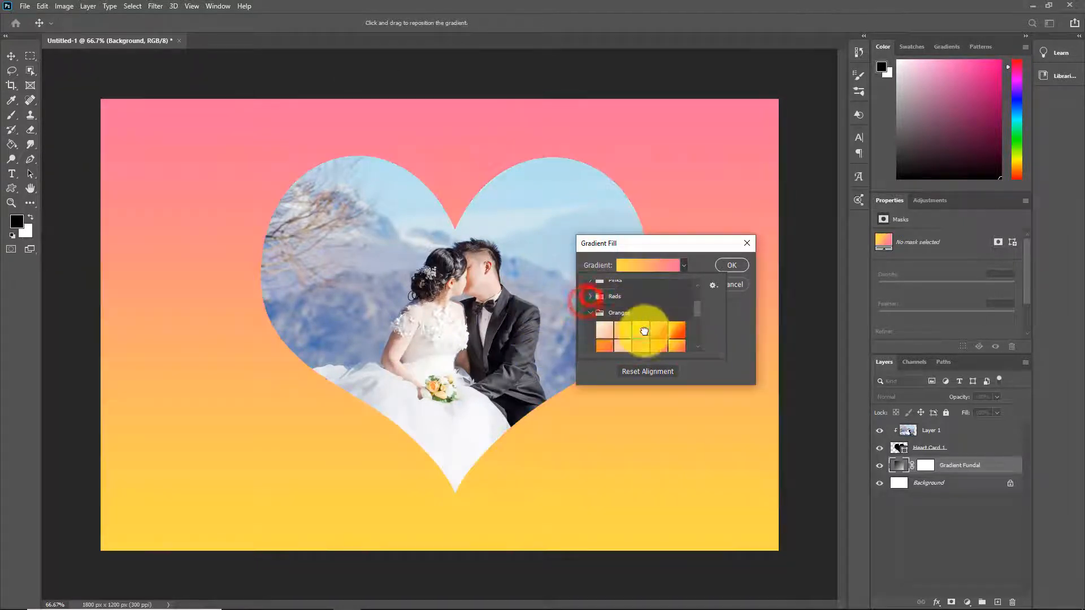
{"action": "left_click", "coordinate": [658, 333]}
{"action": "left_click", "coordinate": [733, 312]}
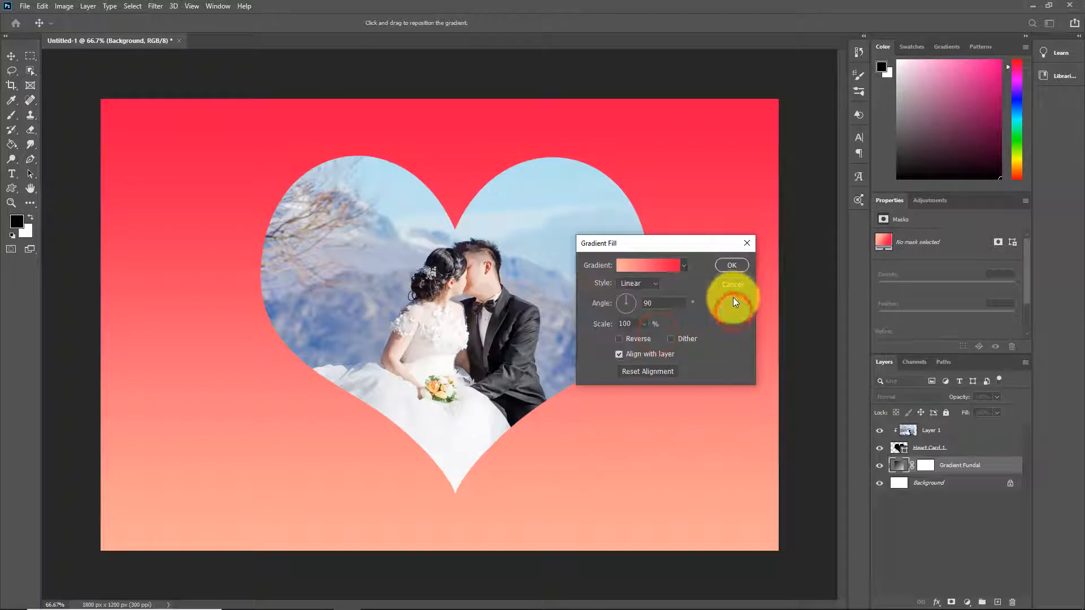
{"action": "left_click", "coordinate": [732, 266]}
{"action": "left_click_drag", "start_coordinate": [964, 398], "coordinate": [944, 392]}
{"action": "left_click", "coordinate": [989, 397]}
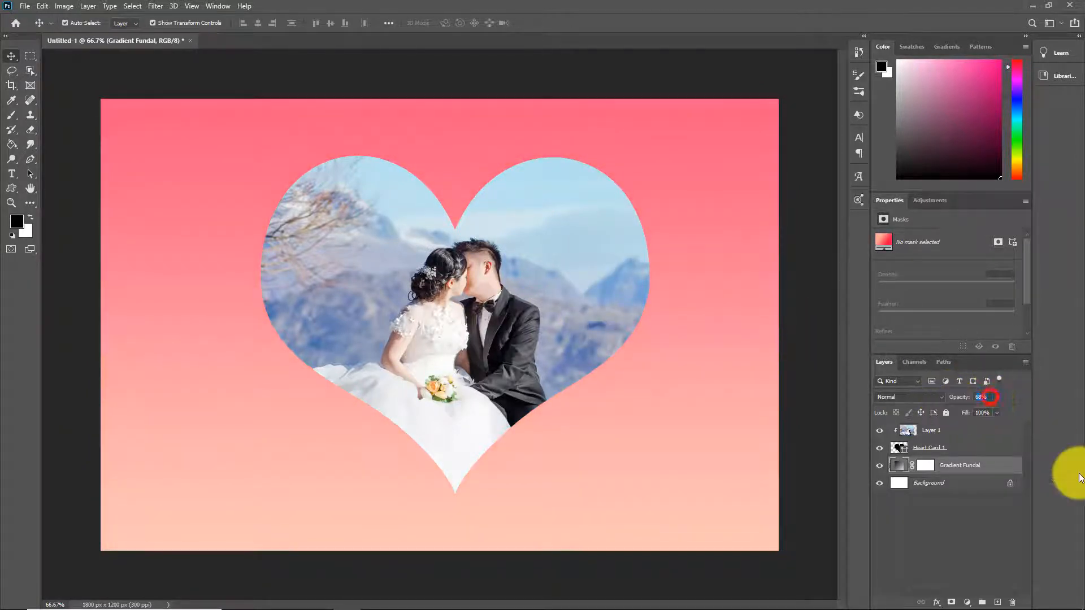
Rename the photo layer to "Cuplu" and shift the photo slightly to the right inside the heart
{"action": "double_click", "coordinate": [932, 430]}
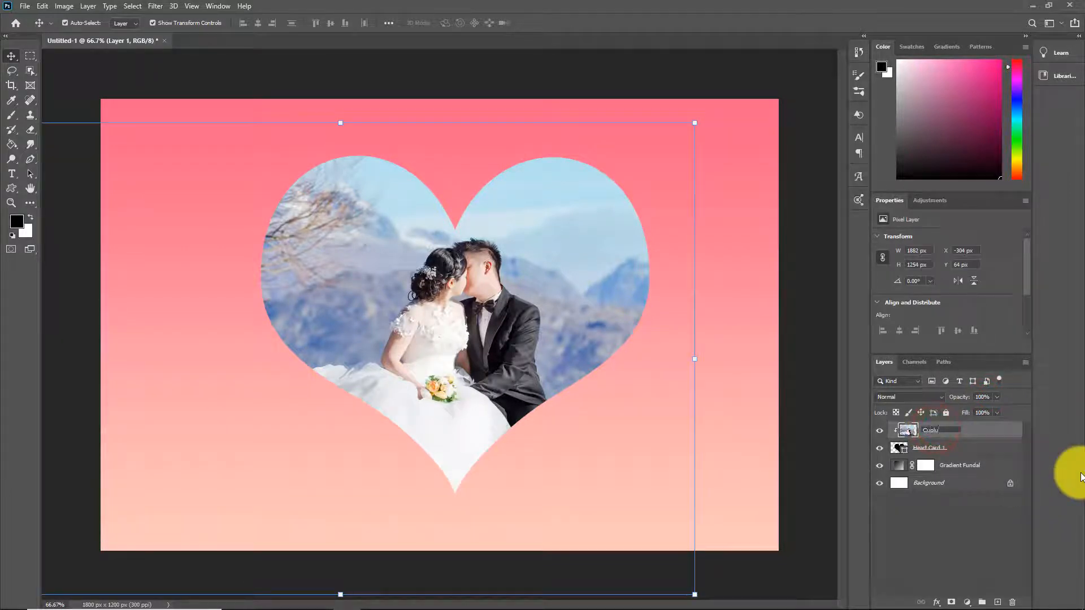
{"action": "left_click", "coordinate": [985, 518]}
{"action": "mouse_move", "coordinate": [438, 322]}
{"action": "left_mouse_down"}
{"action": "mouse_move", "coordinate": [548, 317]}
{"action": "mouse_move", "coordinate": [384, 303]}
{"action": "mouse_move", "coordinate": [446, 325]}
{"action": "left_mouse_up"}
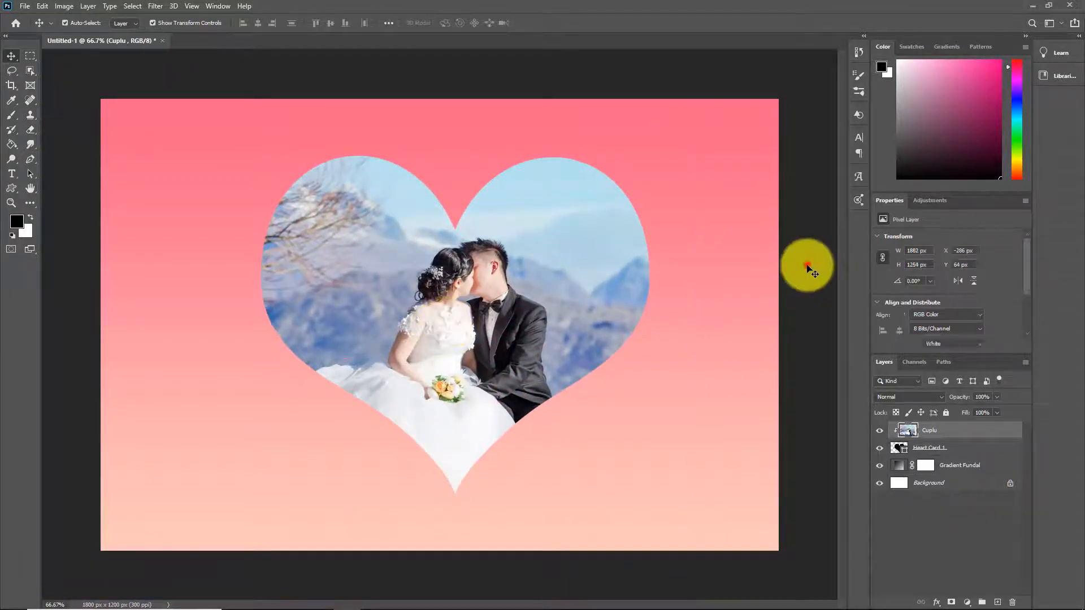
{"action": "left_click", "coordinate": [808, 263]}
Save the postcard on the computer as the Photoshop file "cartePostalalCuplu" and accept the format options
{"action": "left_click", "coordinate": [25, 5]}
{"action": "left_click", "coordinate": [52, 203]}
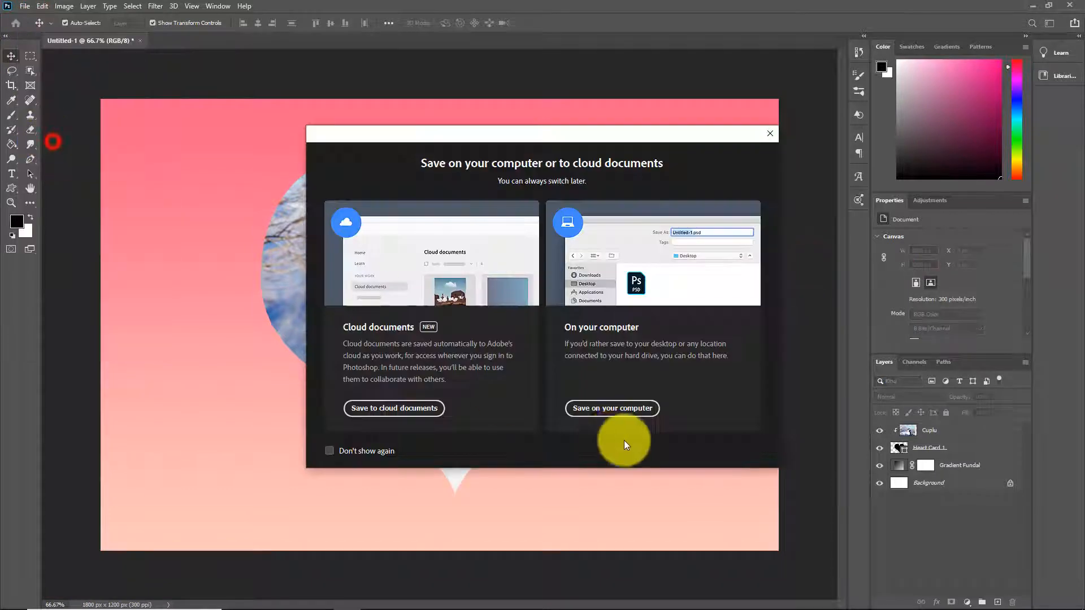
{"action": "left_click", "coordinate": [620, 412]}
{"action": "type", "text": "car"}
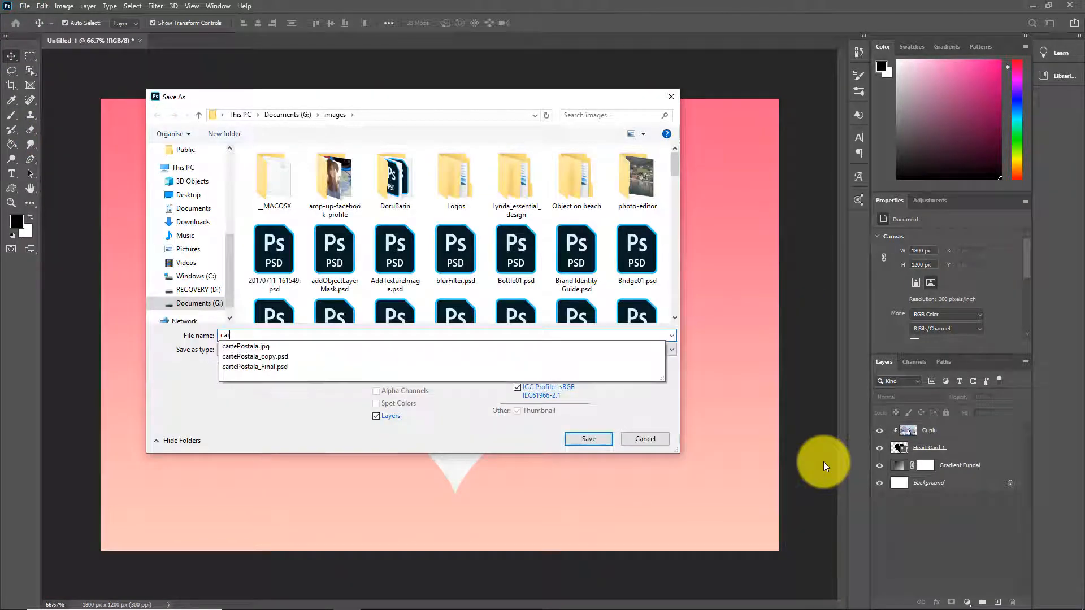
{"action": "type", "text": "tePostalalCuplu"}
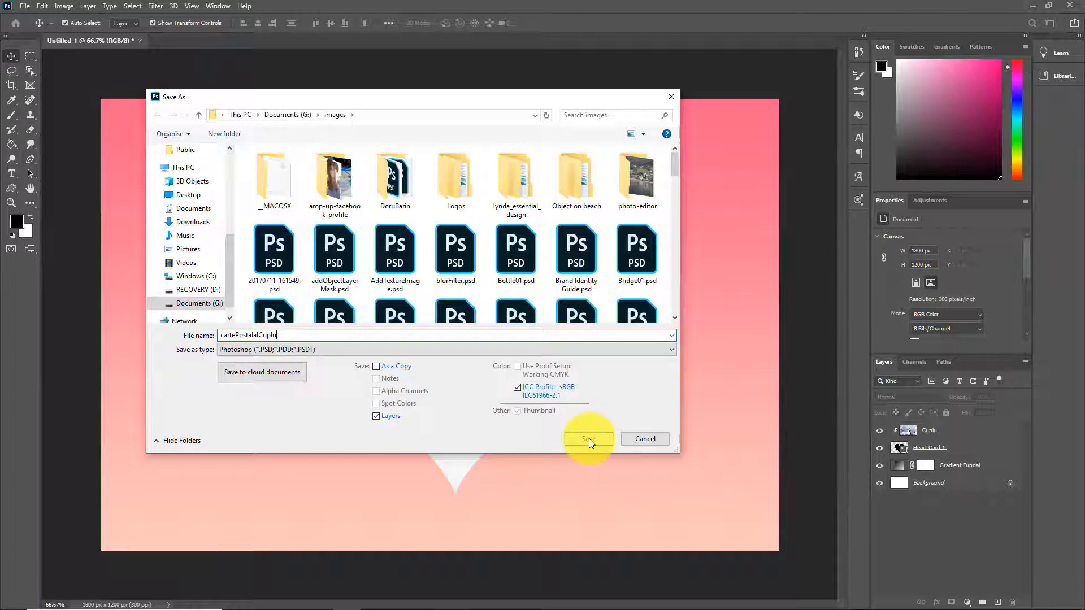
{"action": "left_click", "coordinate": [588, 438]}
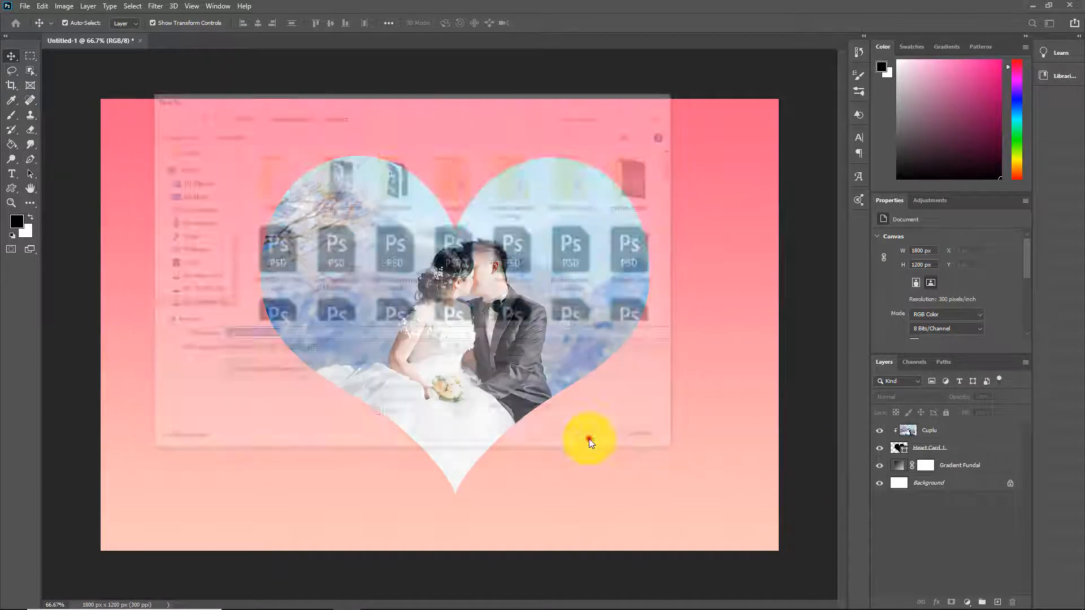
{"action": "left_click", "coordinate": [669, 179]}
{"action": "left_click", "coordinate": [174, 41]}
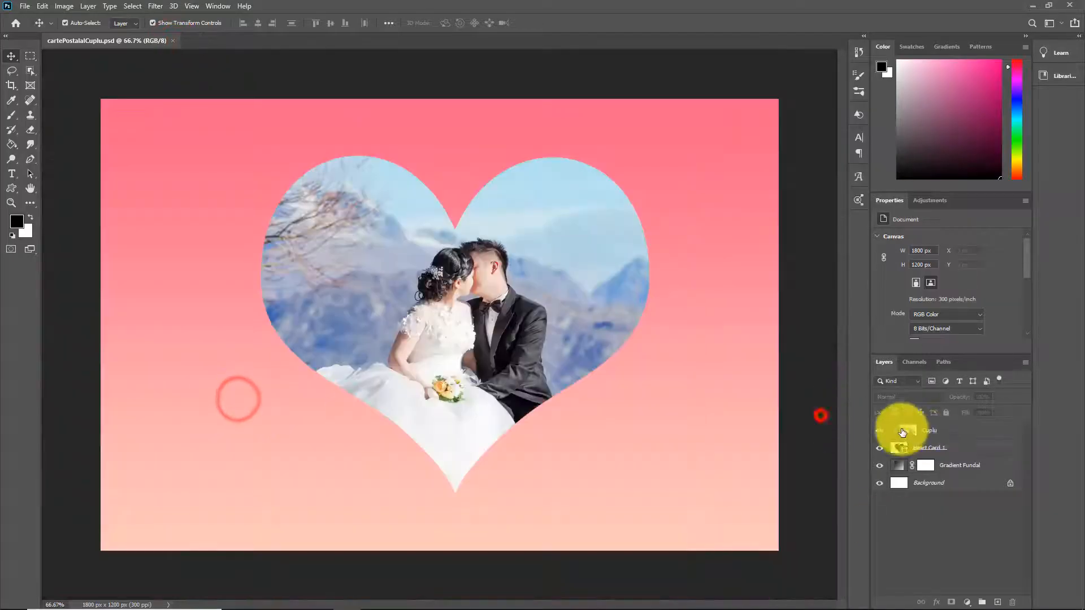
Flatten all the postcard's layers into a single background image
{"action": "left_click", "coordinate": [951, 448]}
{"action": "left_click", "coordinate": [972, 512]}
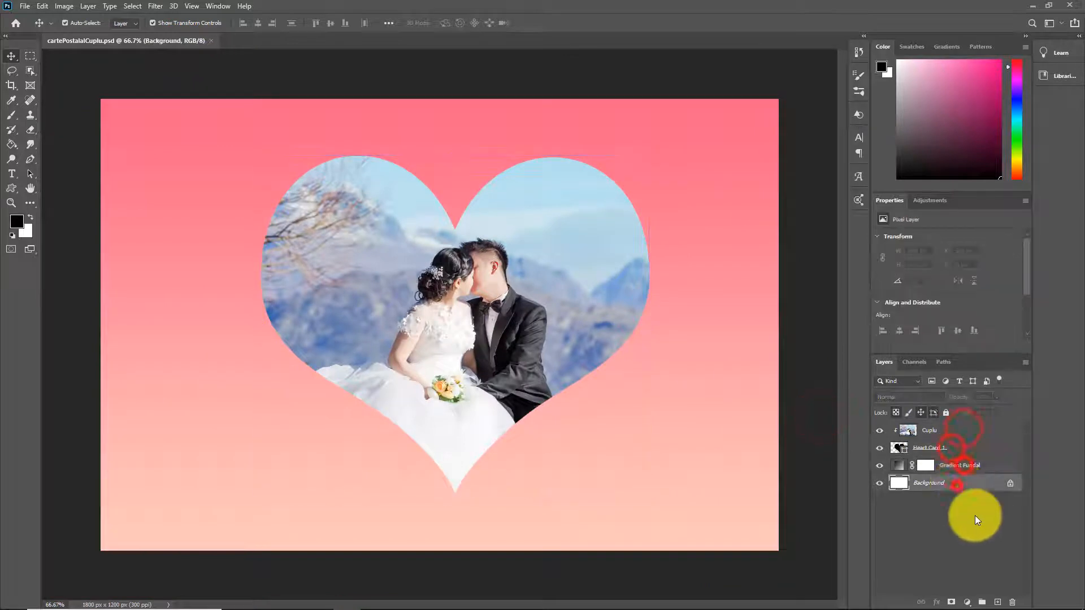
{"action": "left_click", "coordinate": [87, 6]}
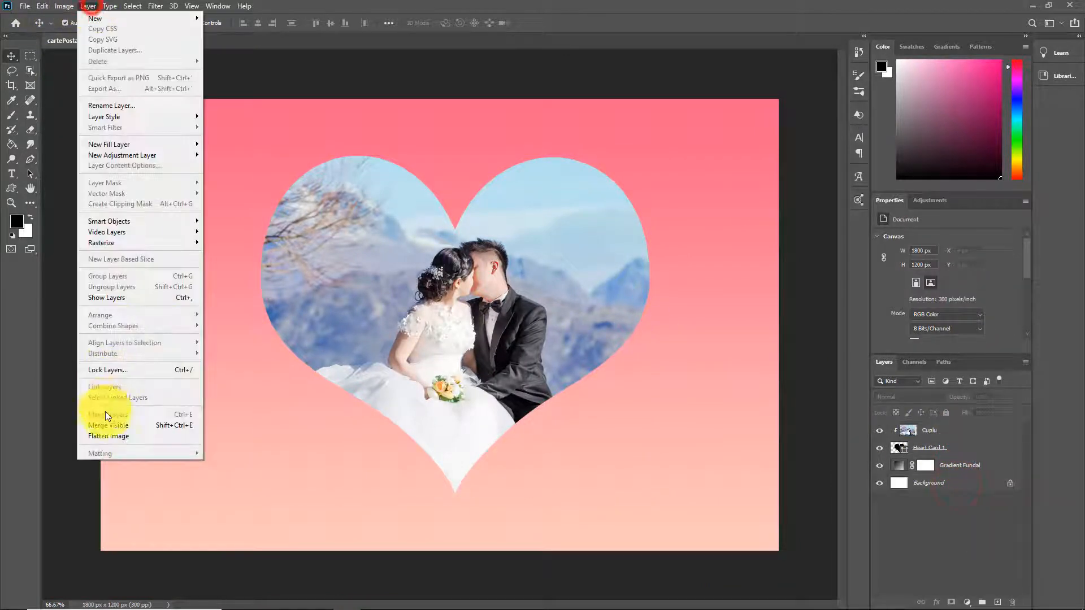
{"action": "left_click", "coordinate": [112, 436]}
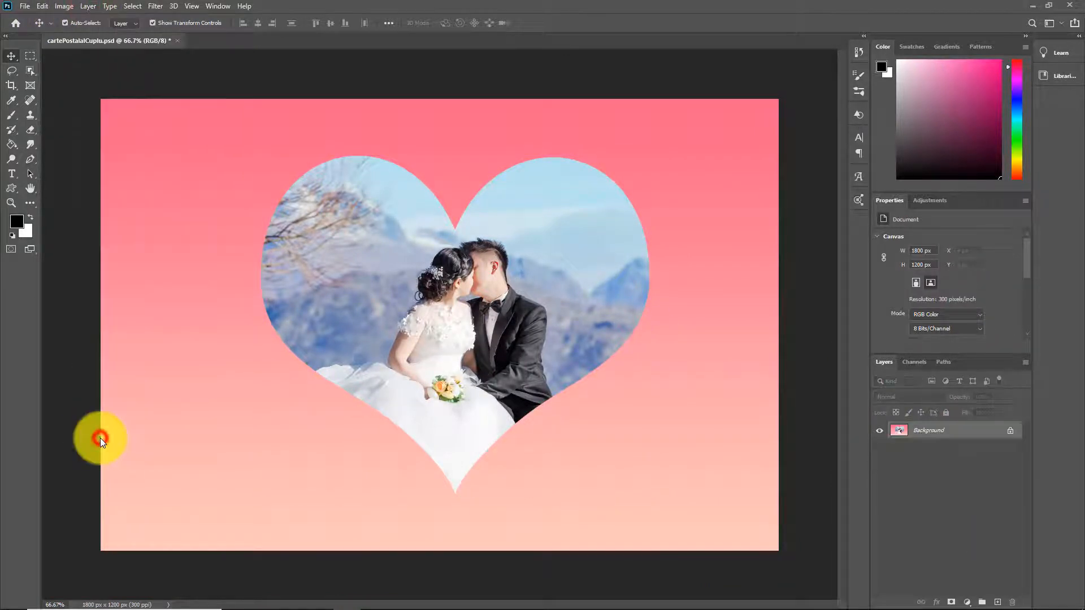
Unlock the flattened background layer, naming it "Cuplu", and add a new empty layer above it
{"action": "left_click", "coordinate": [1010, 430]}
{"action": "double_click", "coordinate": [925, 431]}
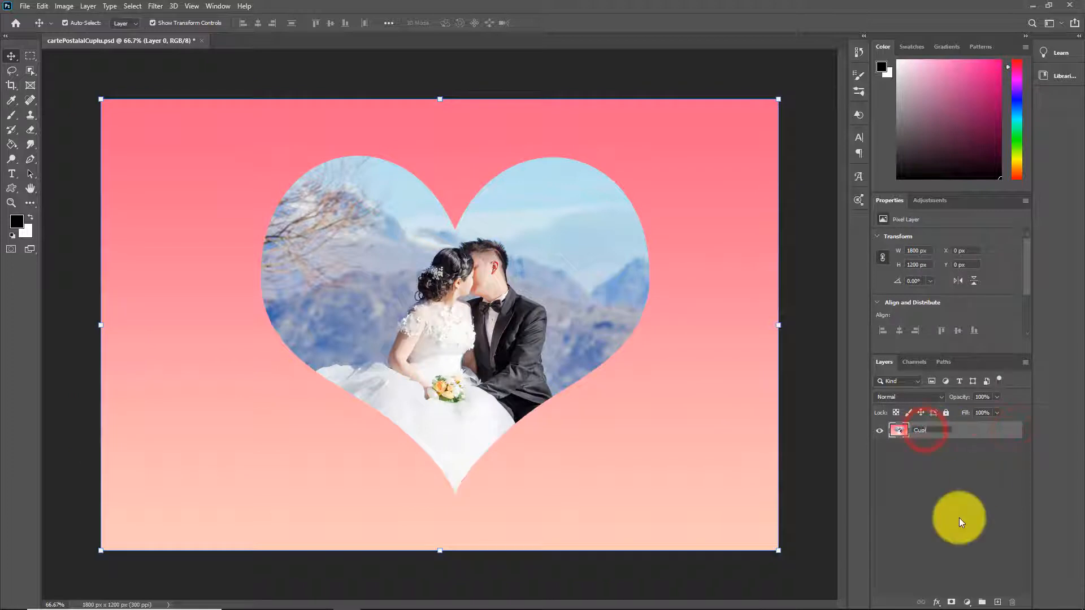
{"action": "left_click", "coordinate": [997, 602]}
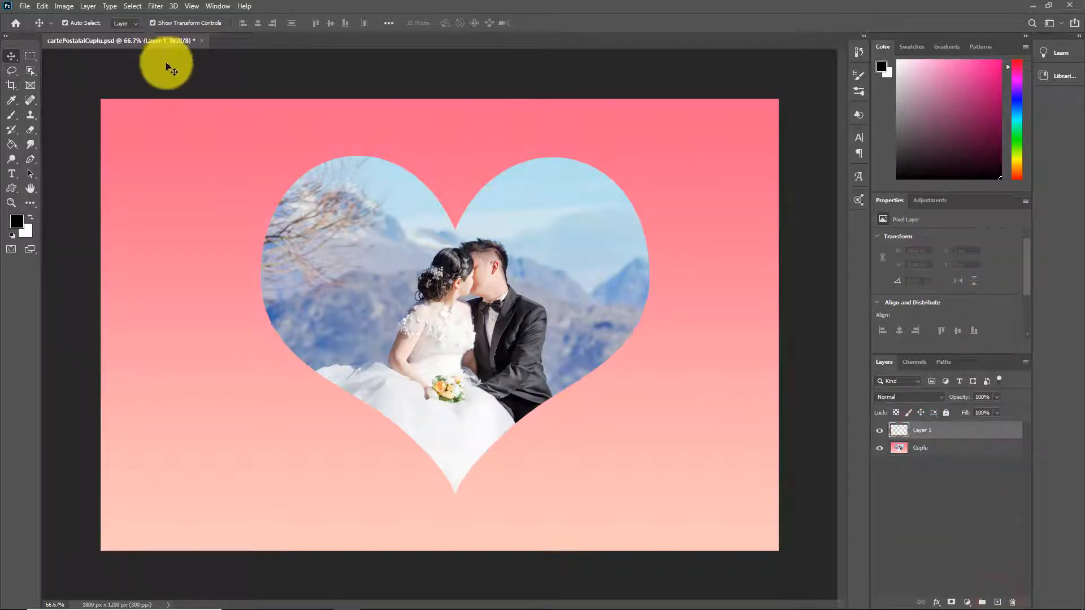
Enlarge the canvas to 7 inches wide by 5 inches high, keeping the anchor in the center
{"action": "left_click", "coordinate": [64, 6]}
{"action": "left_click", "coordinate": [90, 100]}
{"action": "left_click", "coordinate": [598, 200]}
{"action": "left_click", "coordinate": [577, 230]}
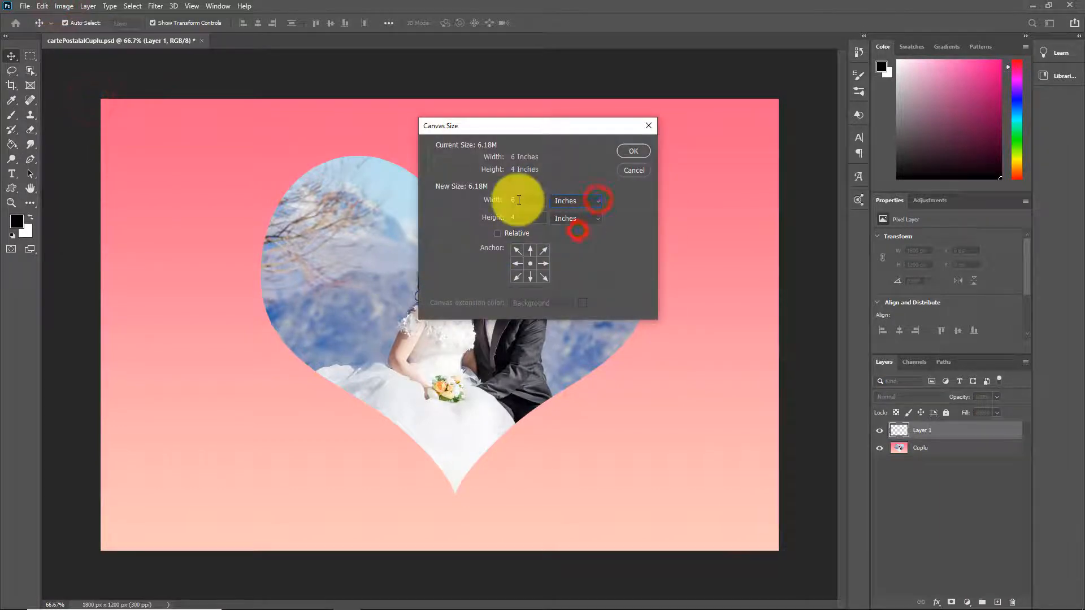
{"action": "double_click", "coordinate": [518, 199]}
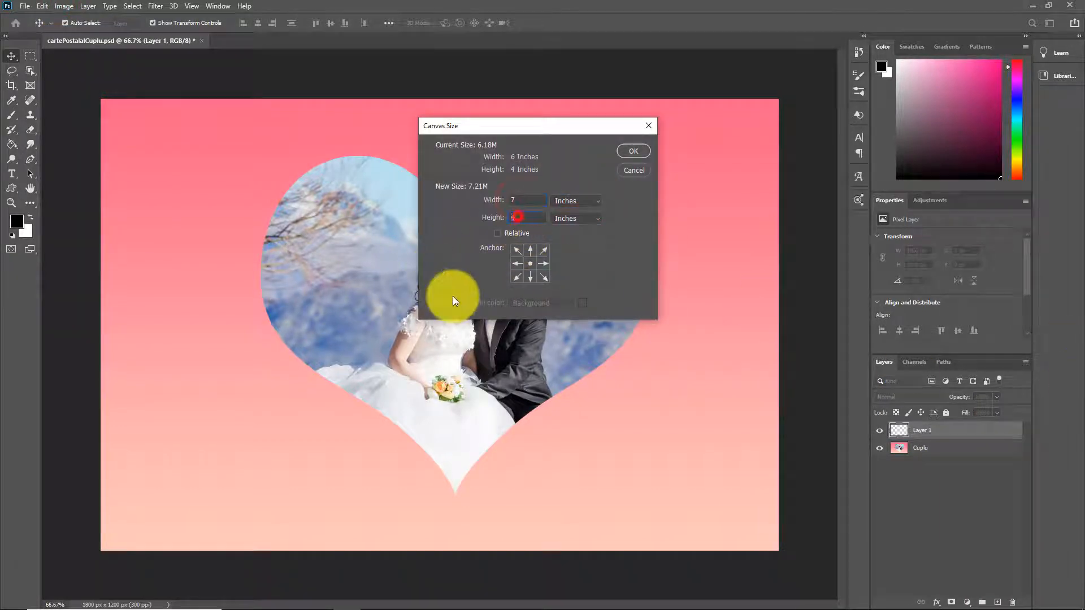
{"action": "type", "text": "5"}
{"action": "left_click", "coordinate": [634, 151]}
Fill the new empty layer with black and move the Cuplu layer above it
{"action": "left_click", "coordinate": [55, 605]}
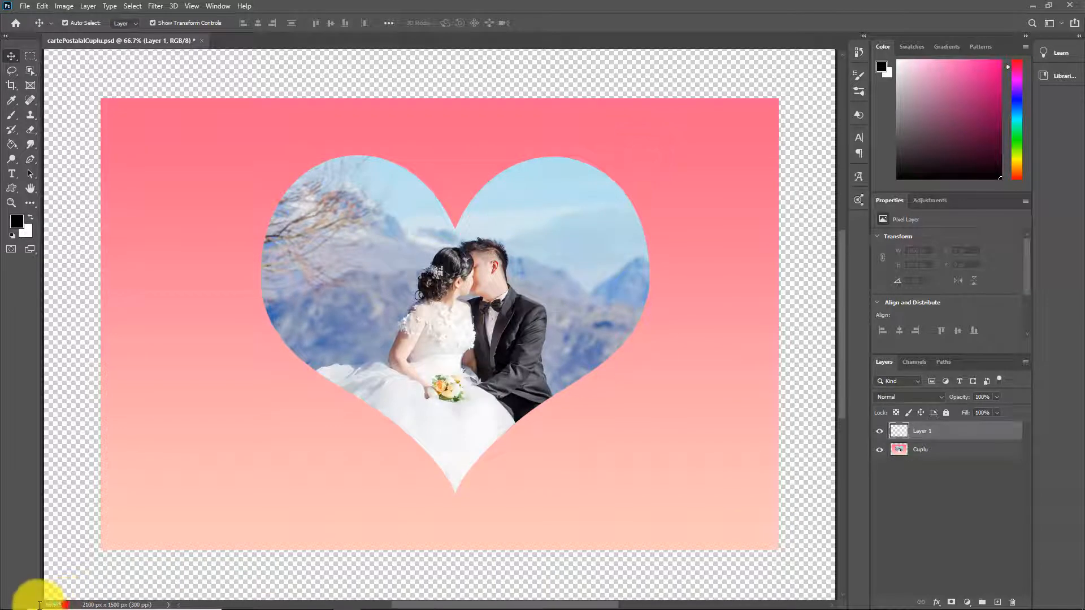
{"action": "type", "text": "50"}
{"action": "key", "text": "Return"}
{"action": "left_click_drag", "start_coordinate": [59, 604], "coordinate": [35, 608]}
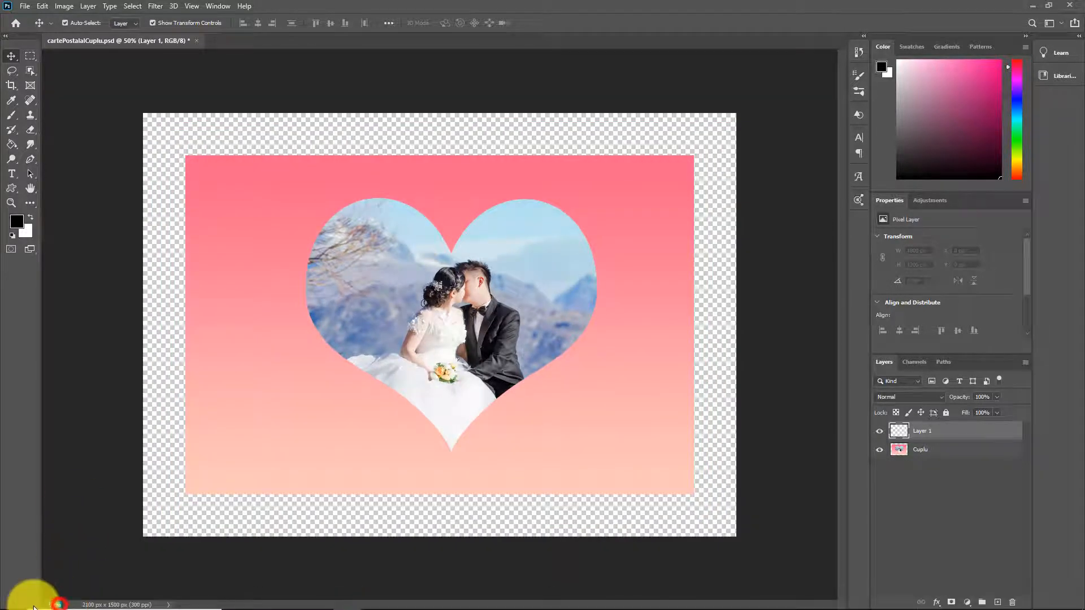
{"action": "type", "text": "40"}
{"action": "key", "text": "Return"}
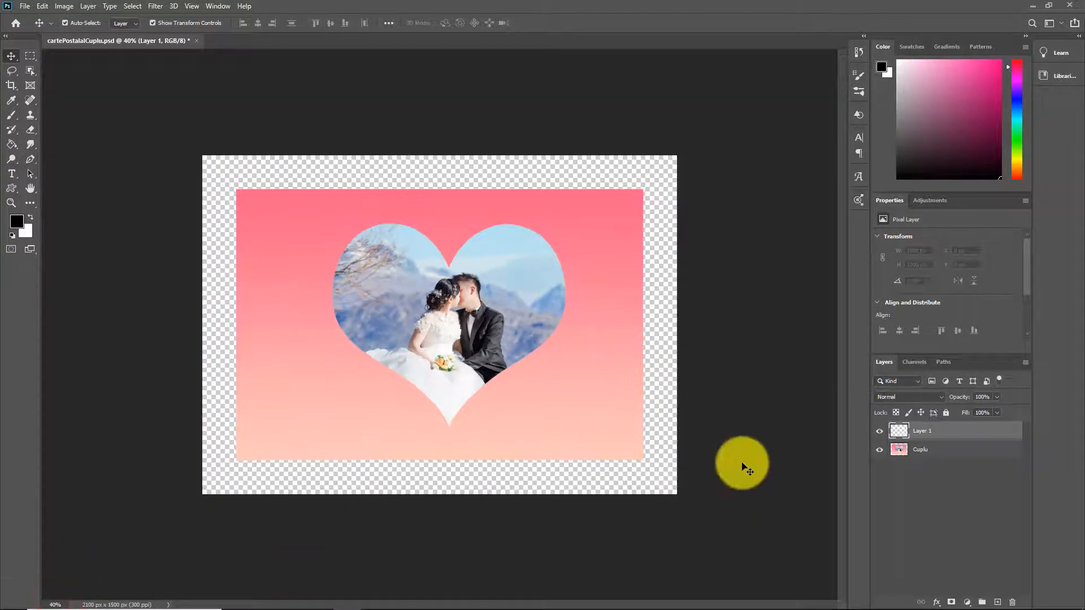
{"action": "left_click", "coordinate": [42, 6]}
{"action": "left_click", "coordinate": [53, 184]}
{"action": "left_click", "coordinate": [612, 167]}
{"action": "key", "text": "v"}
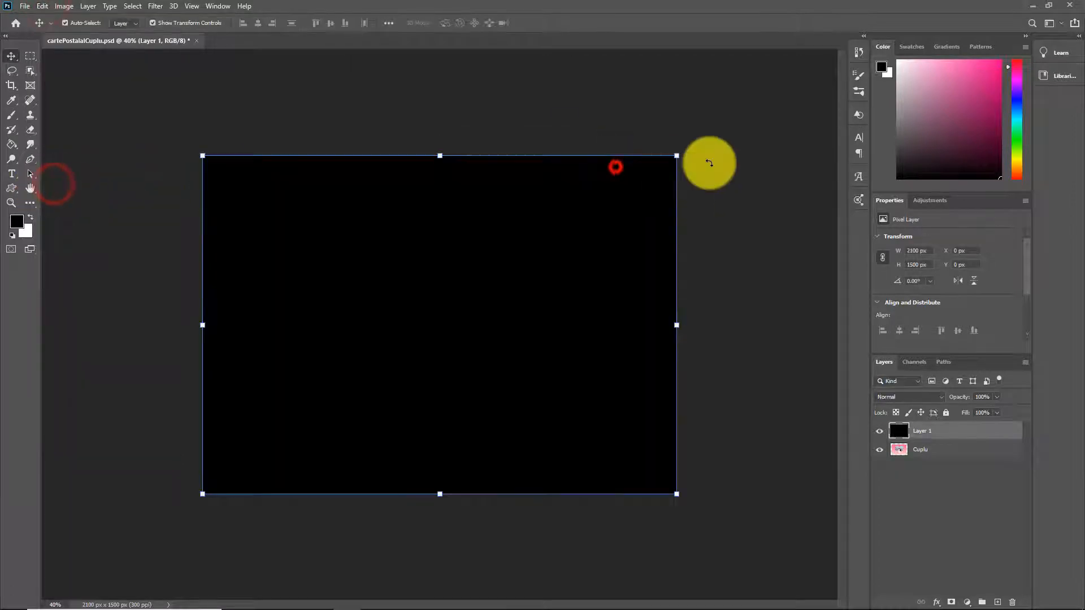
{"action": "left_click_drag", "start_coordinate": [930, 450], "coordinate": [924, 429]}
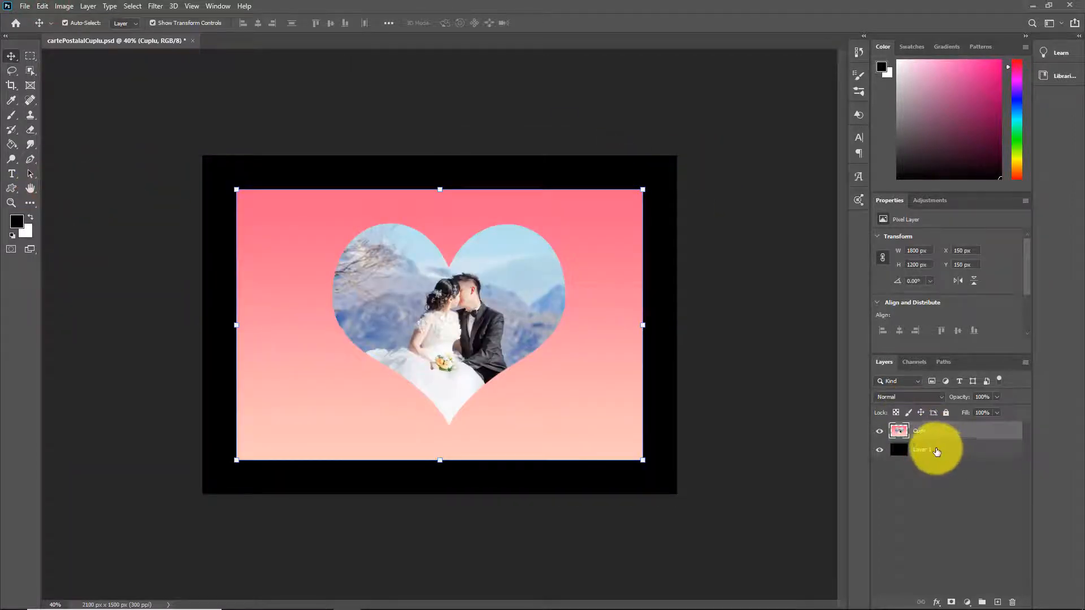
Add a Gradient Overlay effect at 100% opacity to the black frame layer
{"action": "left_click", "coordinate": [932, 447]}
{"action": "left_click", "coordinate": [936, 603]}
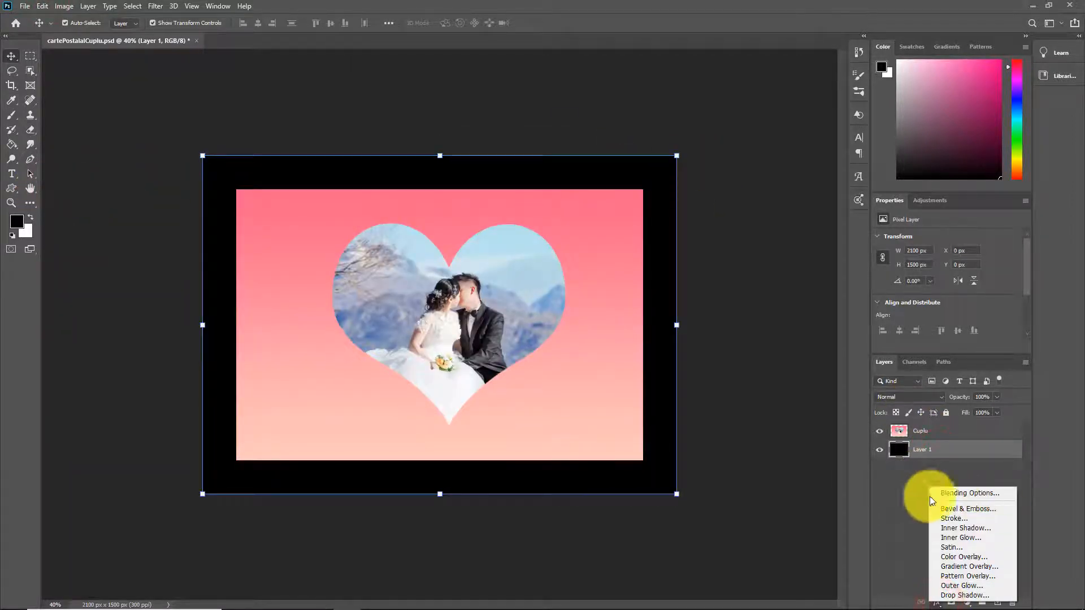
{"action": "left_click", "coordinate": [987, 566]}
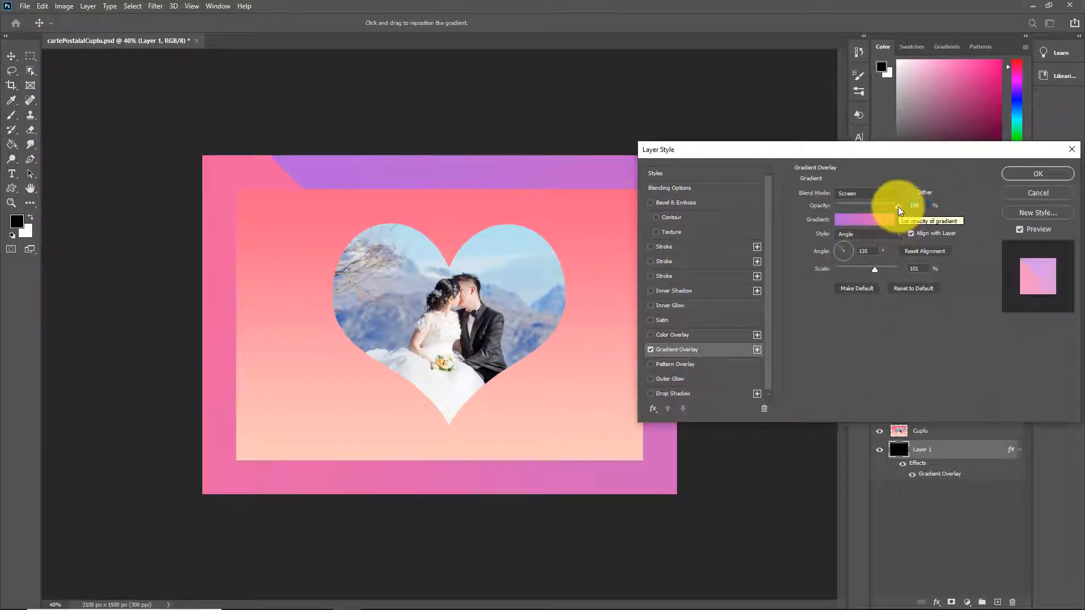
{"action": "mouse_move", "coordinate": [897, 205]}
{"action": "left_mouse_down"}
{"action": "mouse_move", "coordinate": [883, 208]}
{"action": "mouse_move", "coordinate": [899, 208]}
{"action": "left_mouse_up"}
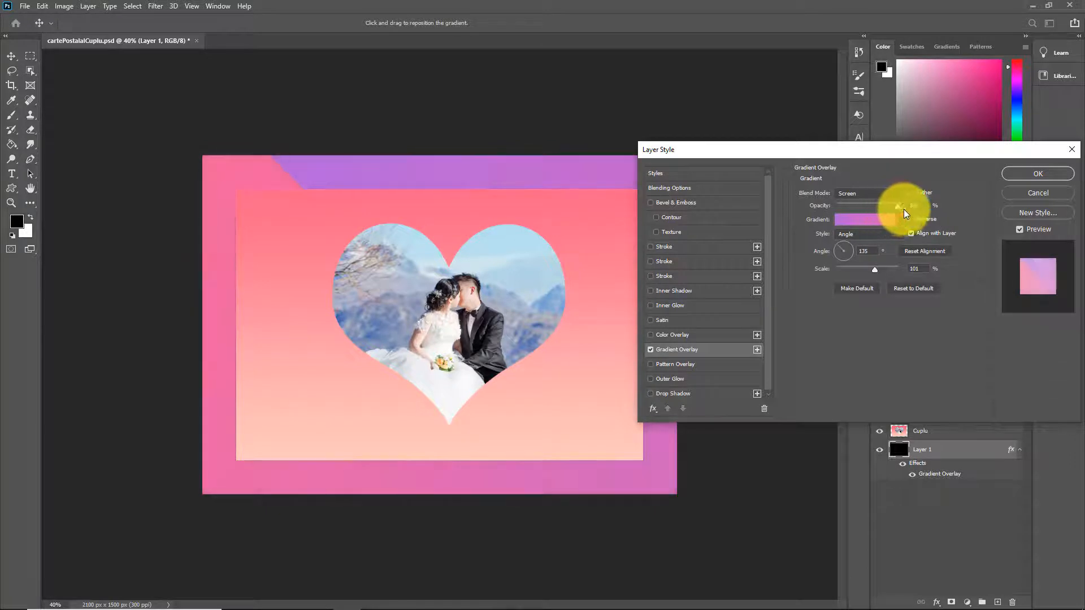
Try orange presets from the Oranges group on the frame's gradient overlay and lower its opacity to 76%
{"action": "left_click", "coordinate": [899, 219]}
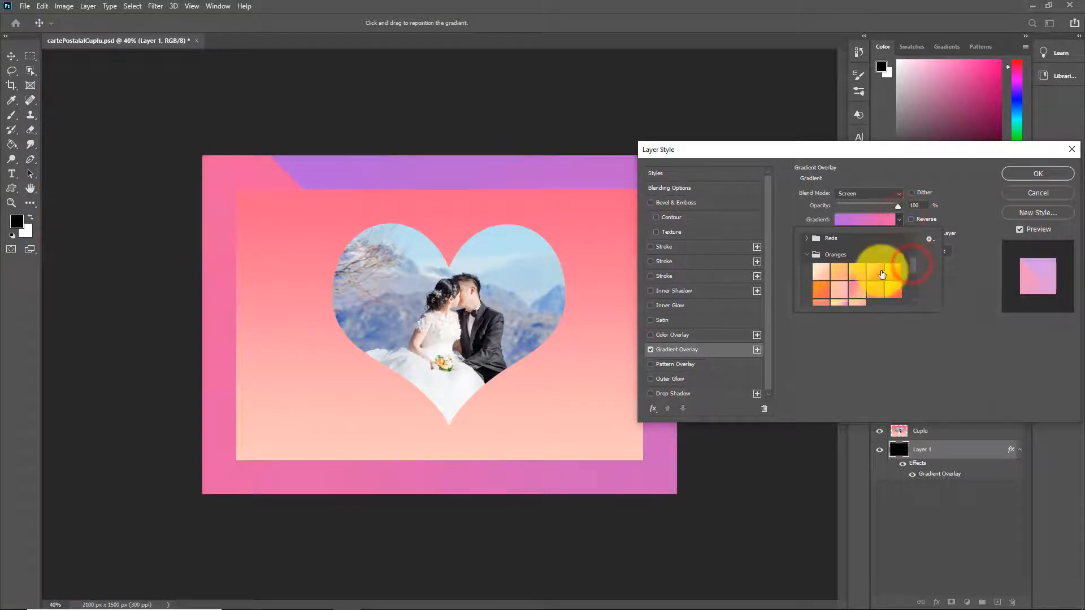
{"action": "left_click", "coordinate": [873, 271]}
{"action": "left_click", "coordinate": [893, 276]}
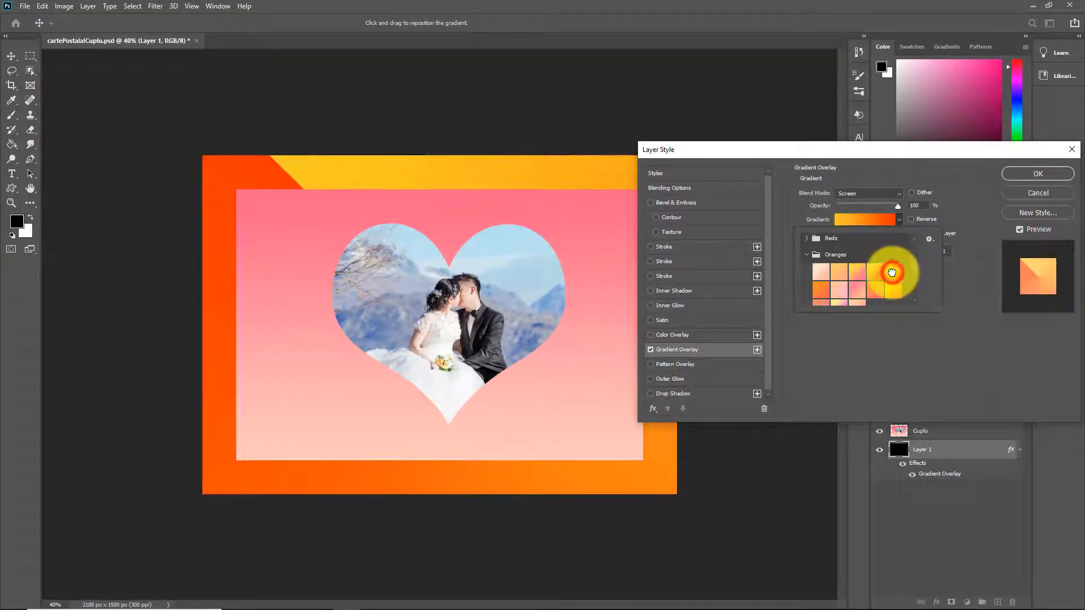
{"action": "left_click_drag", "start_coordinate": [805, 154], "coordinate": [860, 143]}
{"action": "mouse_move", "coordinate": [953, 195]}
{"action": "left_mouse_down"}
{"action": "mouse_move", "coordinate": [920, 194]}
{"action": "mouse_move", "coordinate": [937, 194]}
{"action": "left_mouse_up"}
Try the remaining presets in the lower rows of the Oranges group on the frame's gradient overlay
{"action": "left_click", "coordinate": [954, 207]}
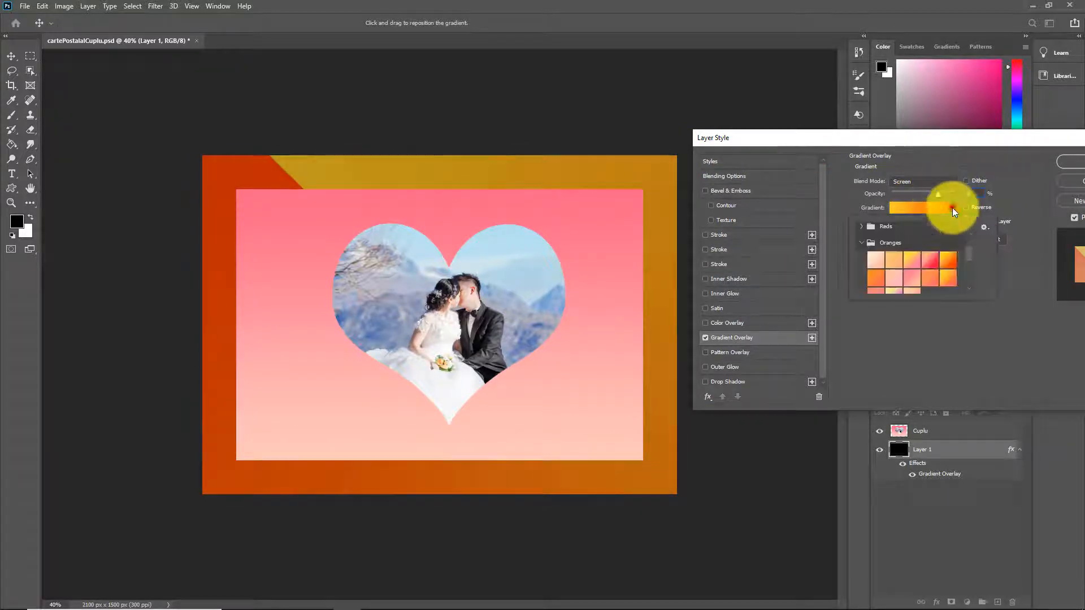
{"action": "left_click", "coordinate": [930, 280]}
{"action": "left_click", "coordinate": [948, 278]}
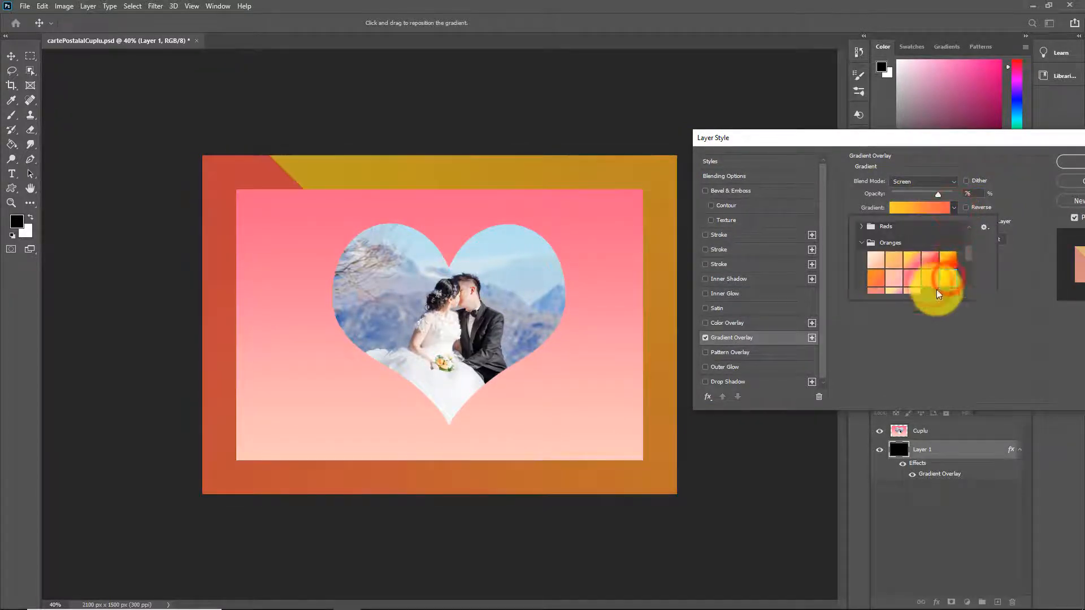
{"action": "left_click", "coordinate": [904, 282]}
{"action": "left_click", "coordinate": [893, 281]}
{"action": "left_click", "coordinate": [875, 280]}
{"action": "scroll", "coordinate": [907, 275], "scroll_direction": "down", "scroll_amount": 1}
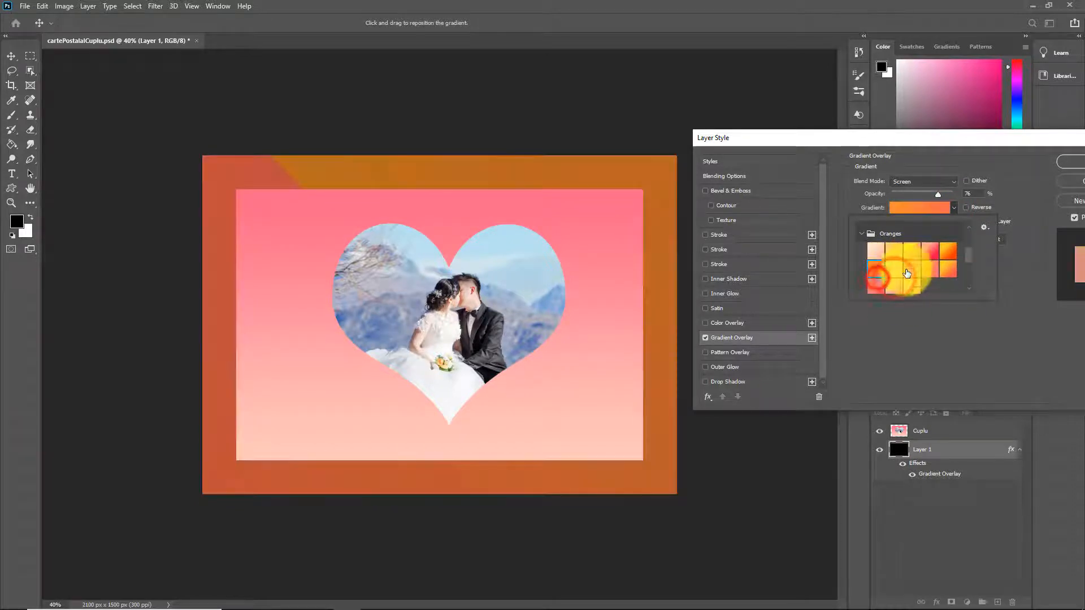
{"action": "left_click", "coordinate": [874, 287]}
{"action": "left_click", "coordinate": [893, 289]}
{"action": "left_click", "coordinate": [911, 285]}
{"action": "left_click", "coordinate": [930, 266]}
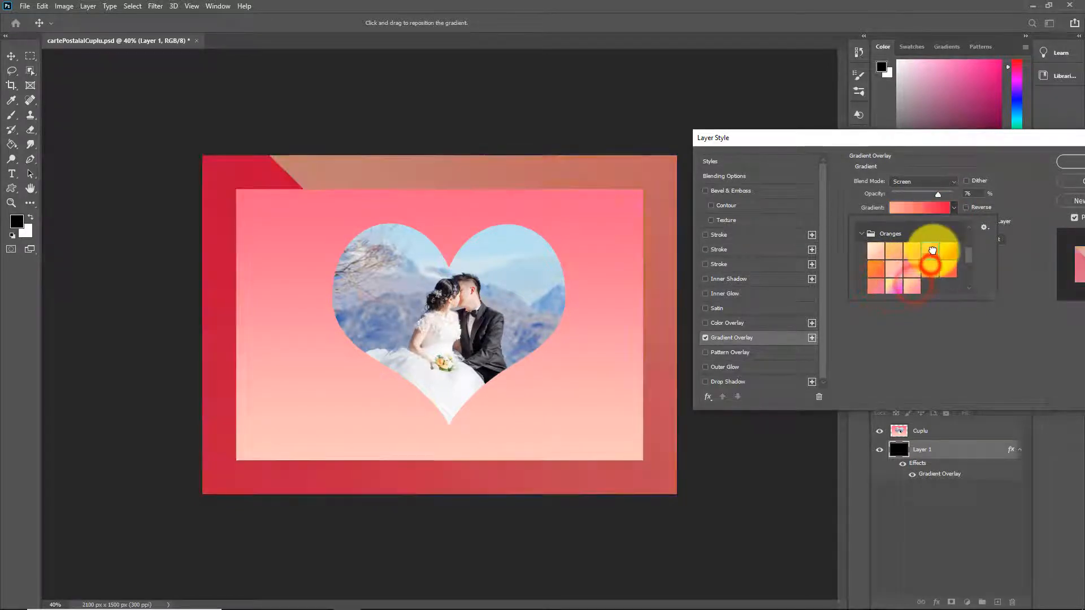
Raise the overlay's opacity to 91% and apply the yellow-to-pink gradient from the Oranges group
{"action": "left_click", "coordinate": [938, 194]}
{"action": "left_click_drag", "start_coordinate": [938, 193], "coordinate": [947, 192]}
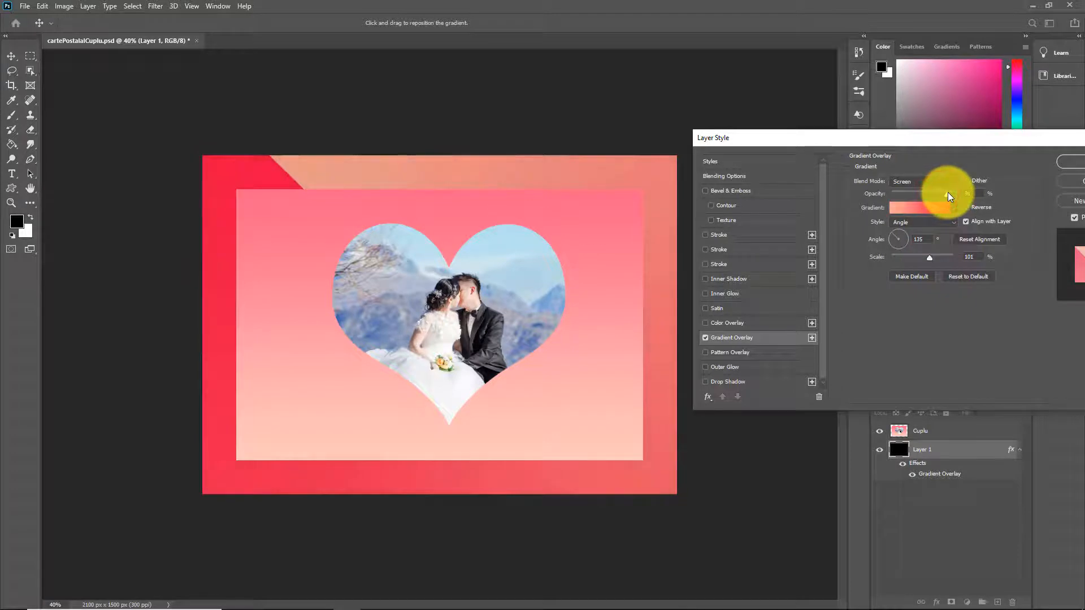
{"action": "left_click", "coordinate": [956, 207]}
{"action": "left_click", "coordinate": [912, 250]}
{"action": "left_click", "coordinate": [891, 250]}
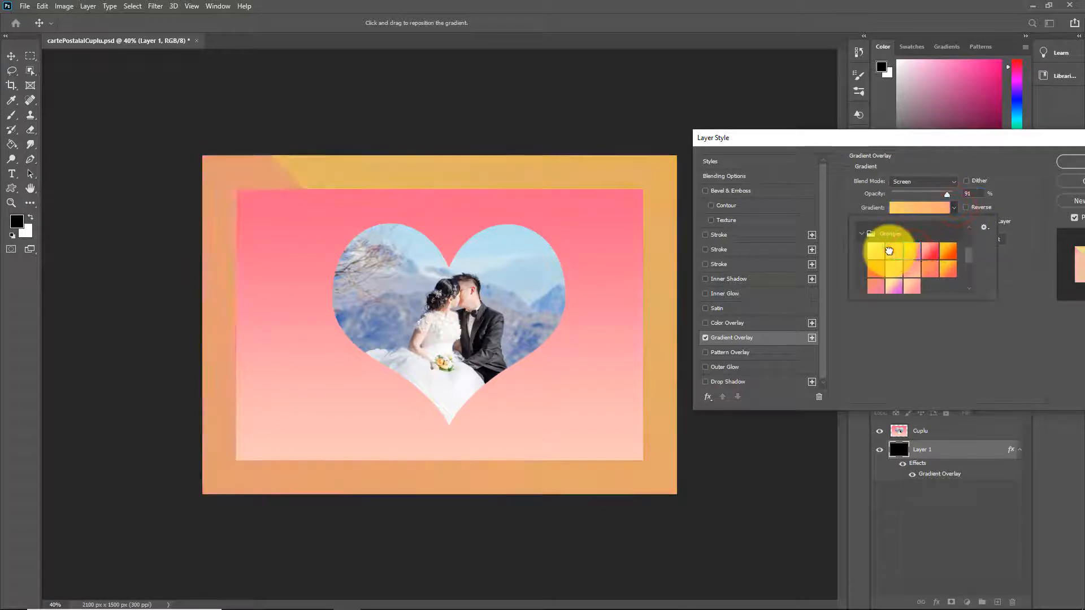
{"action": "left_click", "coordinate": [873, 253]}
{"action": "left_click", "coordinate": [895, 250]}
{"action": "left_click", "coordinate": [914, 250]}
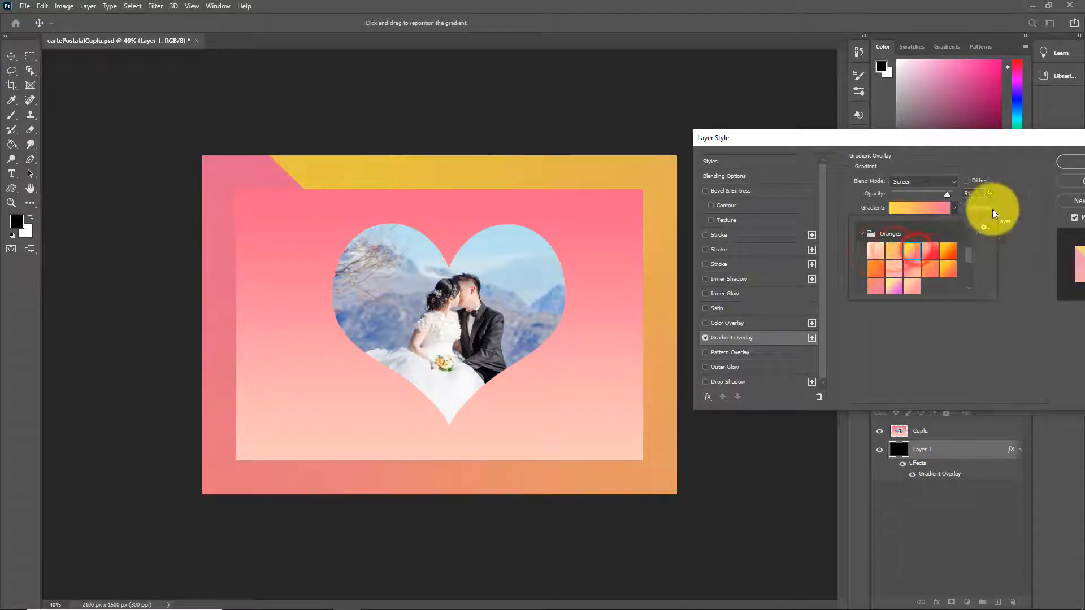
Set the frame's gradient overlay opacity to 85%
{"action": "left_click", "coordinate": [1020, 199]}
{"action": "mouse_move", "coordinate": [947, 195]}
{"action": "left_mouse_down"}
{"action": "mouse_move", "coordinate": [935, 193]}
{"action": "mouse_move", "coordinate": [943, 195]}
{"action": "left_mouse_up"}
{"action": "left_click", "coordinate": [969, 193]}
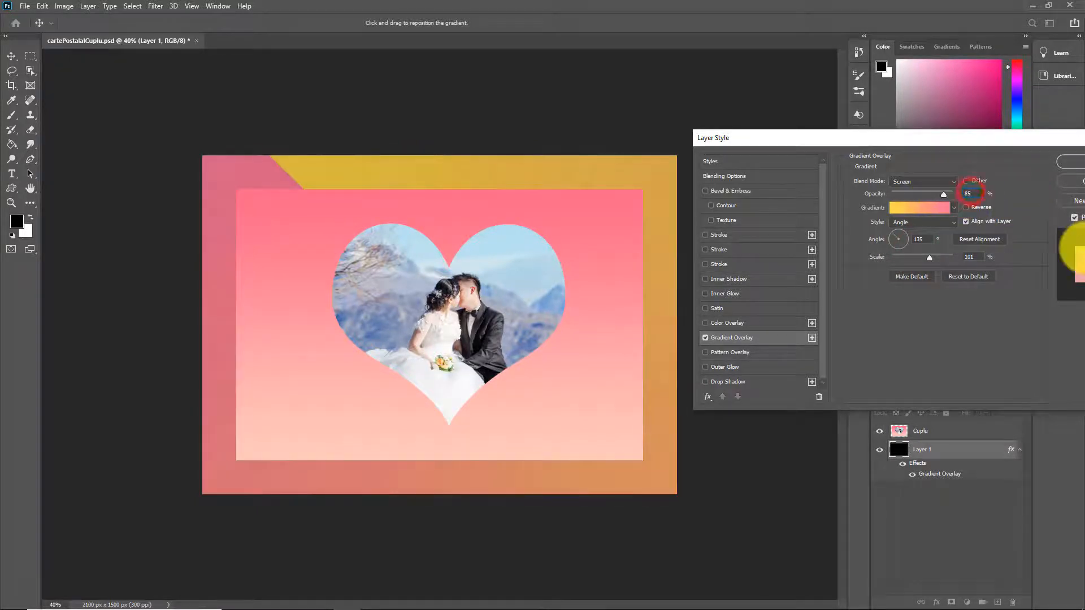
Try the Lighten blend mode on the gradient overlay and return it to Screen
{"action": "left_click", "coordinate": [954, 181]}
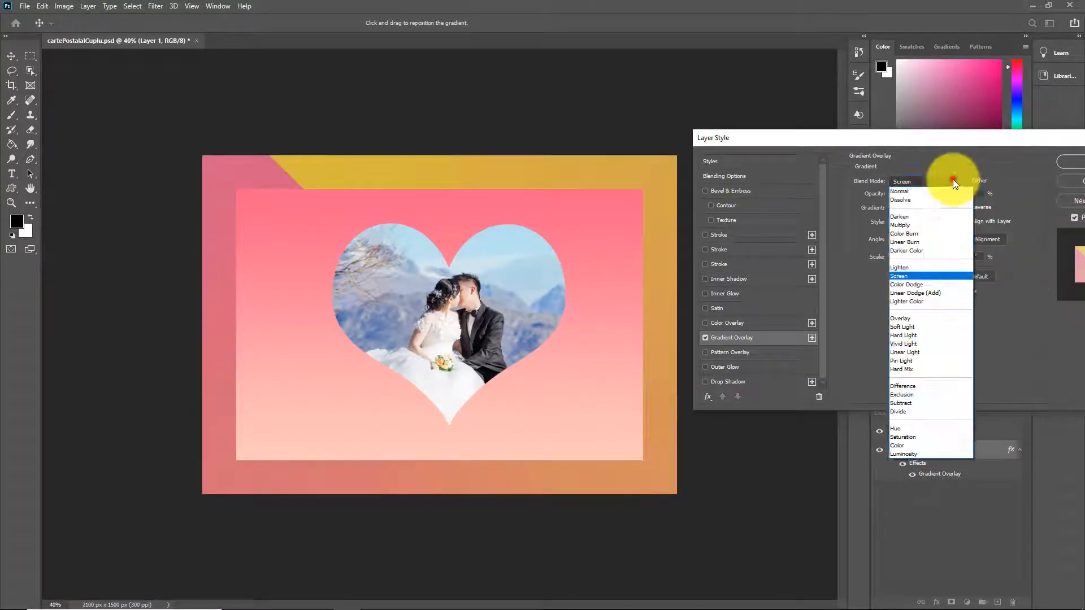
{"action": "left_click", "coordinate": [905, 267]}
{"action": "left_click", "coordinate": [955, 181]}
{"action": "left_click", "coordinate": [907, 276]}
Try lighter and deeper yellows for the frame gradient's start color stop and set it to pale yellow f9ecb2
{"action": "left_click", "coordinate": [899, 207]}
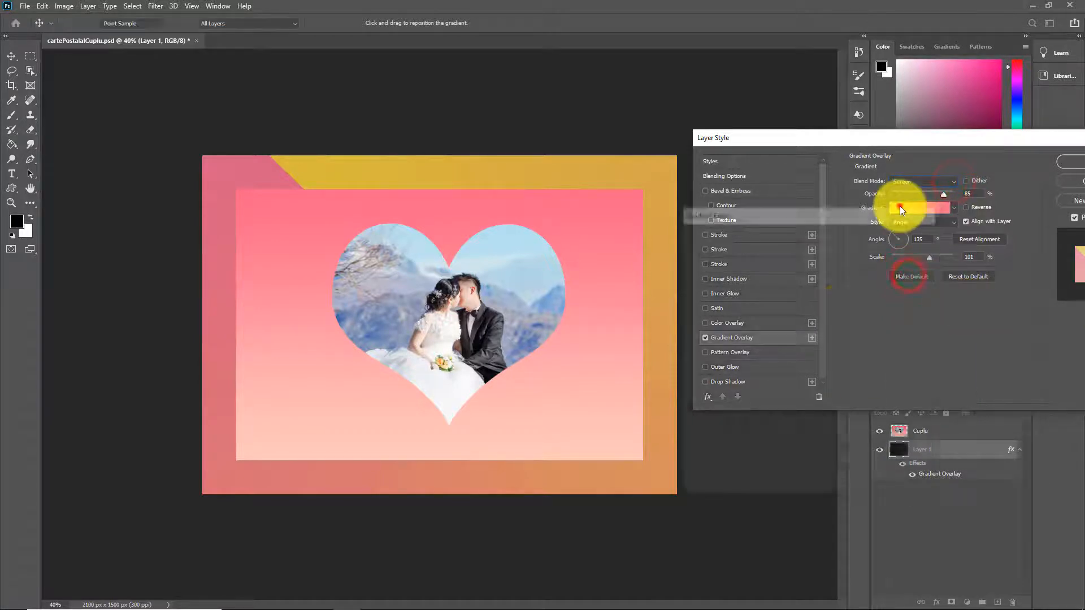
{"action": "left_click", "coordinate": [694, 420]}
{"action": "double_click", "coordinate": [695, 420]}
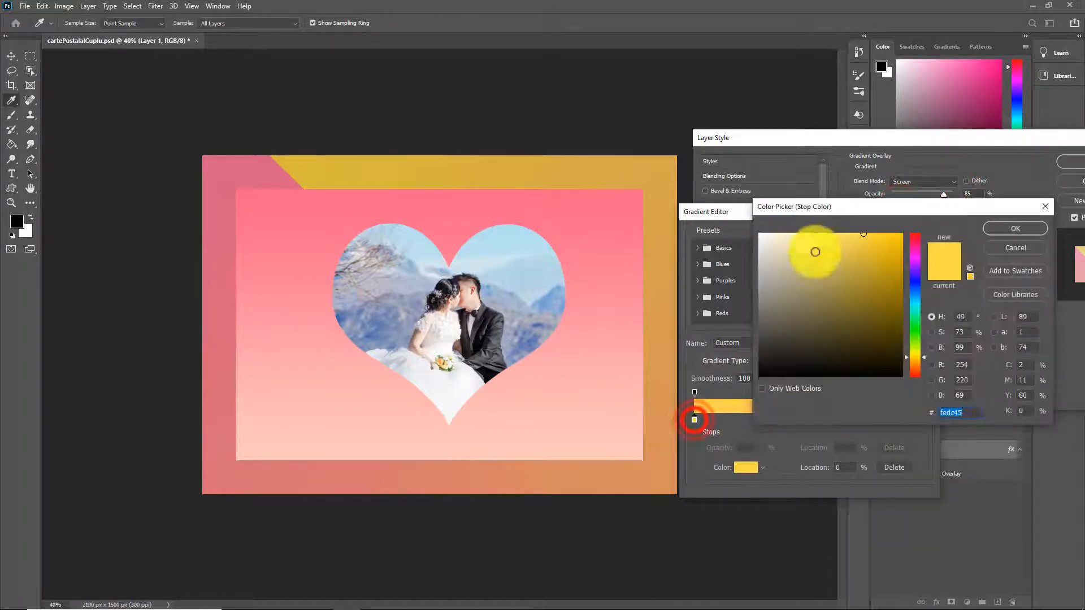
{"action": "left_click_drag", "start_coordinate": [863, 234], "coordinate": [807, 241]}
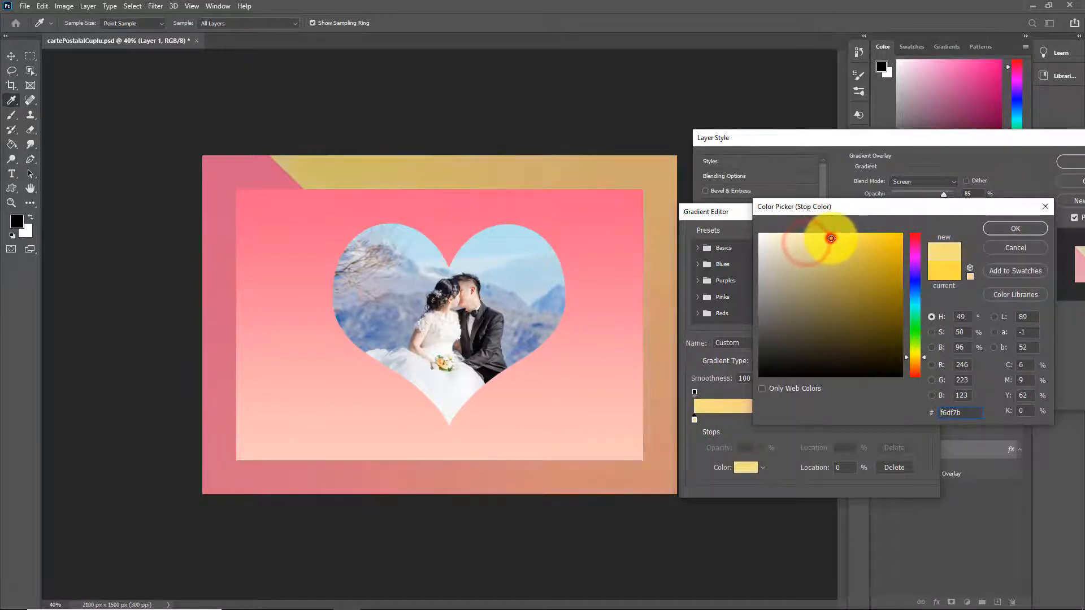
{"action": "left_click", "coordinate": [848, 241]}
{"action": "left_click", "coordinate": [864, 244]}
{"action": "left_click", "coordinate": [877, 247]}
{"action": "left_click", "coordinate": [881, 266]}
{"action": "left_click", "coordinate": [884, 275]}
{"action": "left_click", "coordinate": [845, 244]}
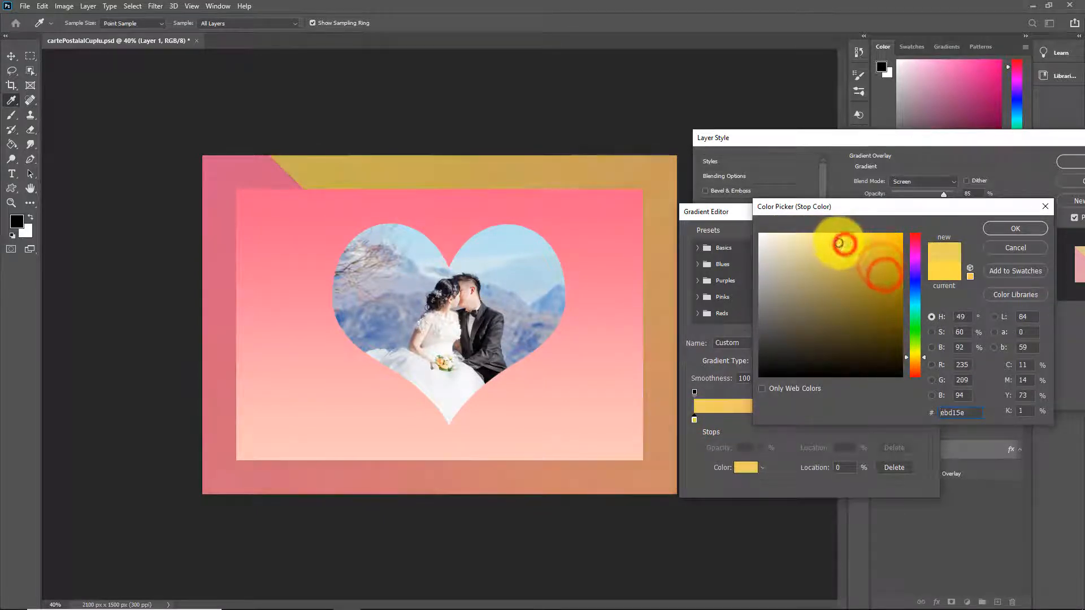
{"action": "left_click", "coordinate": [827, 238]}
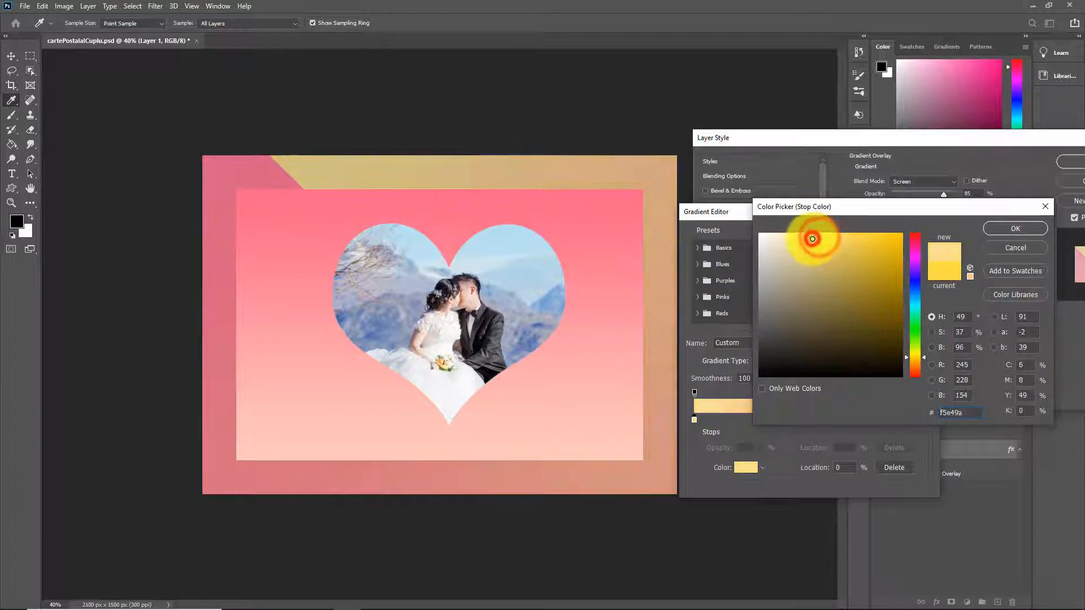
{"action": "mouse_move", "coordinate": [931, 208]}
{"action": "left_mouse_down"}
{"action": "mouse_move", "coordinate": [862, 455]}
{"action": "mouse_move", "coordinate": [924, 207]}
{"action": "left_mouse_up"}
{"action": "left_click", "coordinate": [793, 234]}
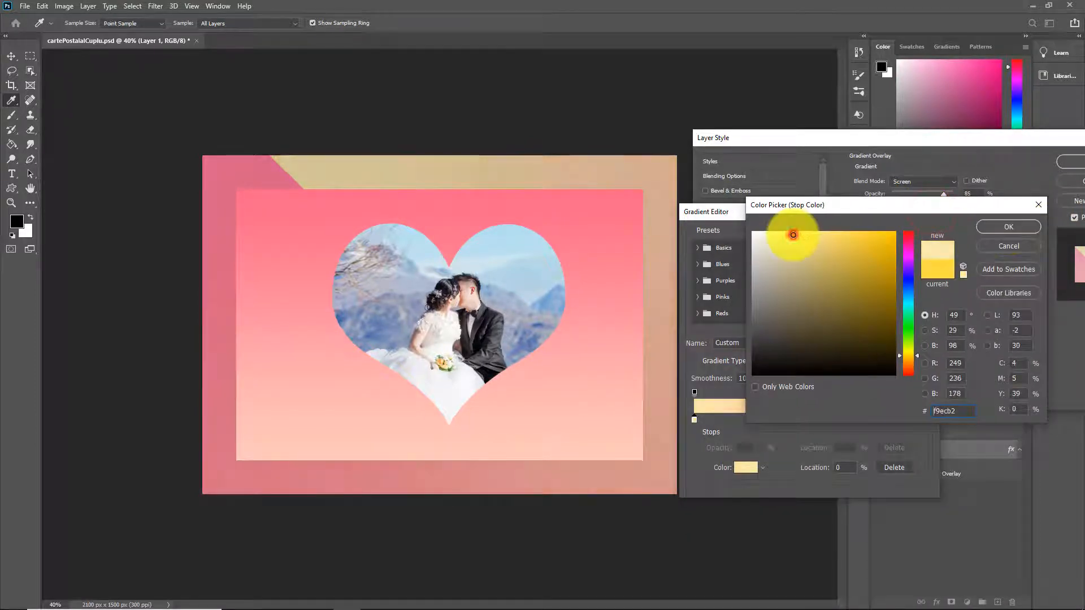
{"action": "left_click", "coordinate": [1022, 225]}
Try stronger and paler pinks for the gradient's end color stop, settle on a medium pink and apply the edited gradient
{"action": "double_click", "coordinate": [924, 419]}
{"action": "left_click", "coordinate": [854, 236]}
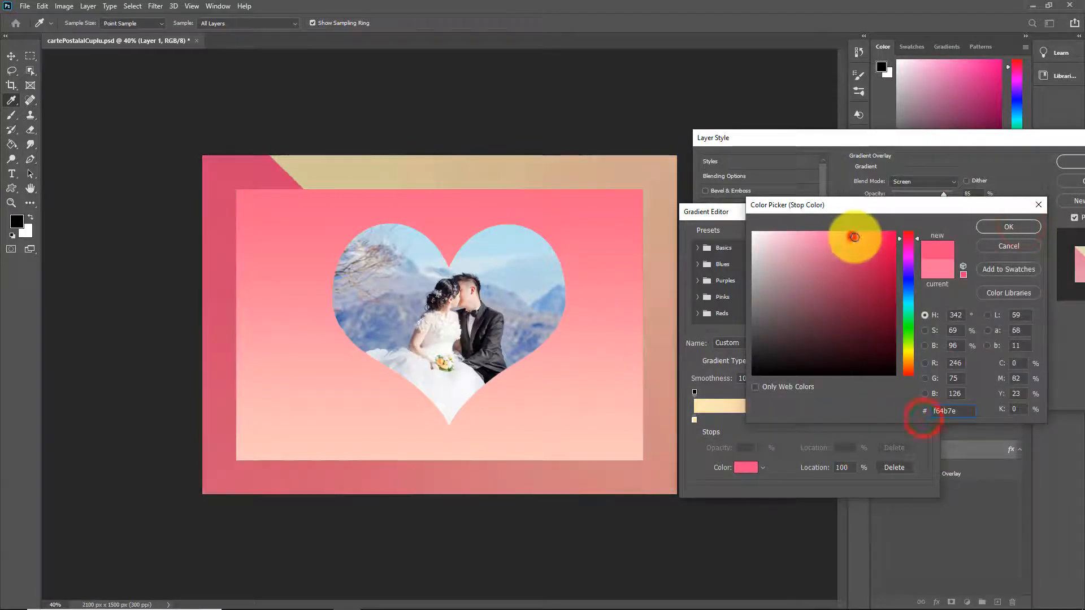
{"action": "left_click", "coordinate": [805, 236]}
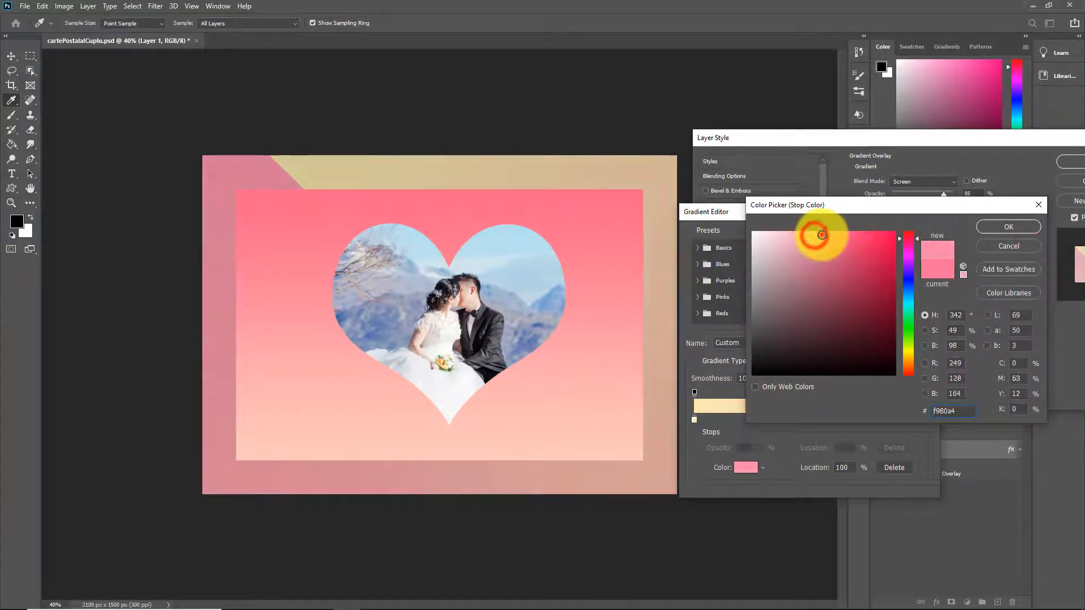
{"action": "left_click", "coordinate": [831, 235]}
{"action": "left_click", "coordinate": [1008, 226]}
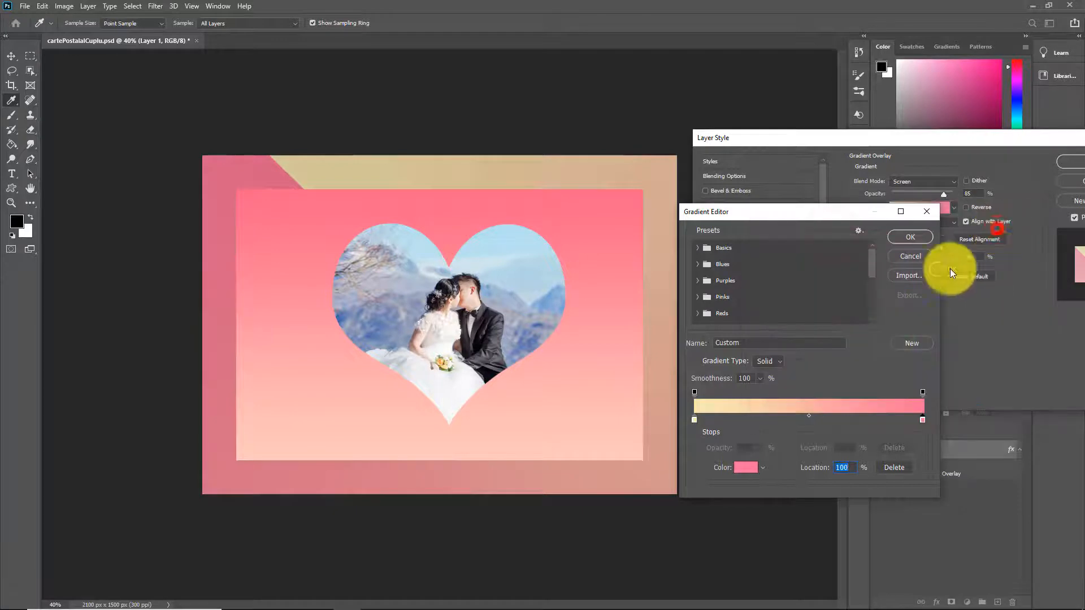
{"action": "left_click", "coordinate": [911, 232]}
Set the frame's gradient overlay opacity to 90%, apply the layer style and collapse Layer 1's effects
{"action": "left_click_drag", "start_coordinate": [940, 195], "coordinate": [946, 197]}
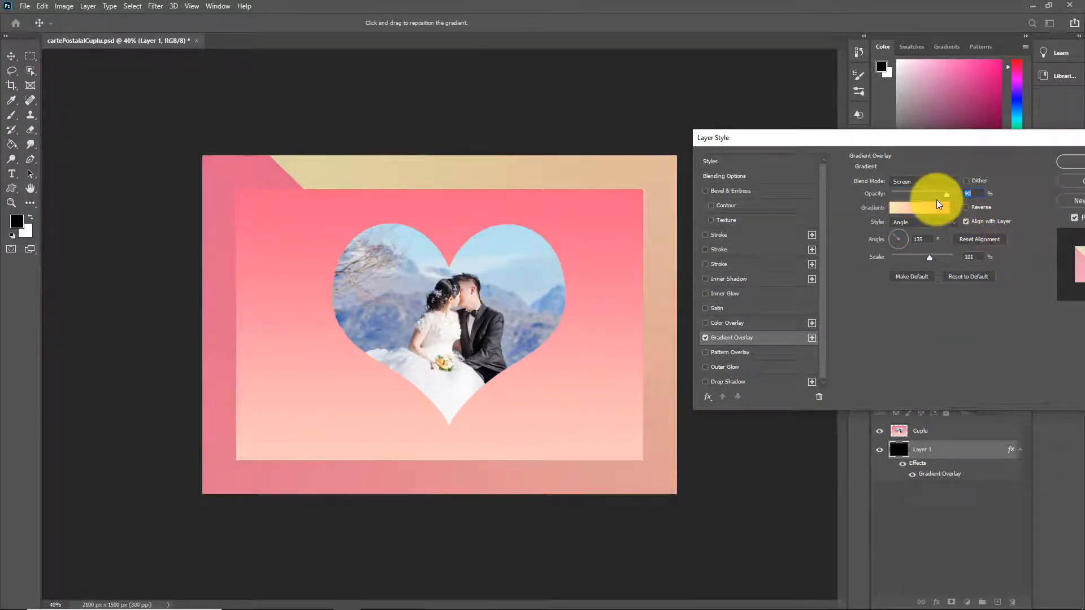
{"action": "left_click_drag", "start_coordinate": [987, 143], "coordinate": [929, 144]}
{"action": "left_click", "coordinate": [1033, 167]}
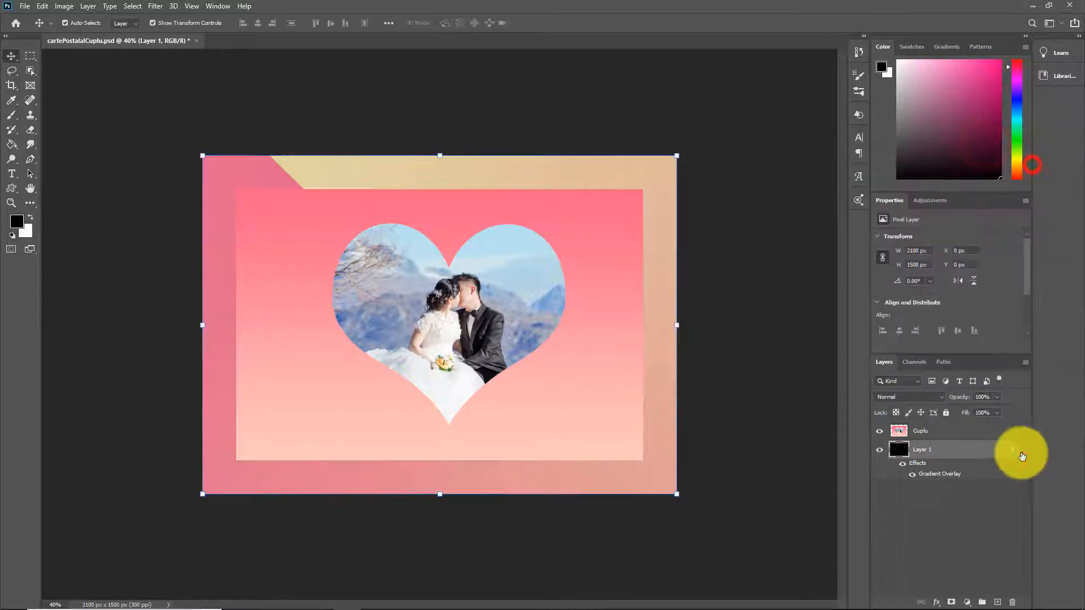
{"action": "left_click", "coordinate": [1020, 449]}
{"action": "left_click", "coordinate": [779, 455]}
Check the heart card's centering on the canvas and add a Drop Shadow effect to the Cuplu layer
{"action": "left_click_drag", "start_coordinate": [442, 309], "coordinate": [444, 310]}
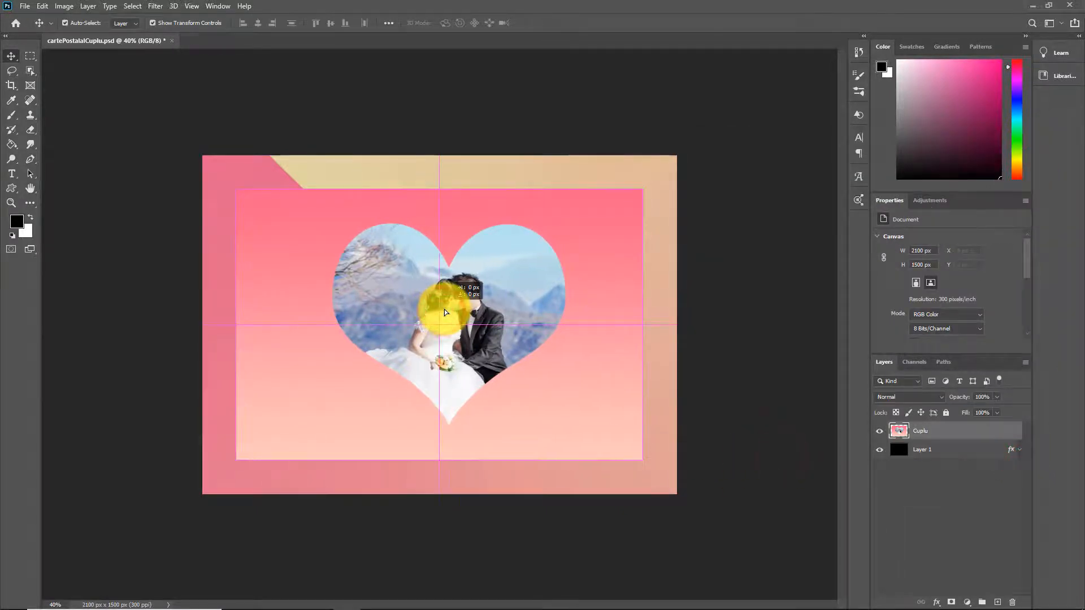
{"action": "left_click", "coordinate": [743, 358]}
{"action": "left_click", "coordinate": [931, 433]}
{"action": "left_click", "coordinate": [936, 602]}
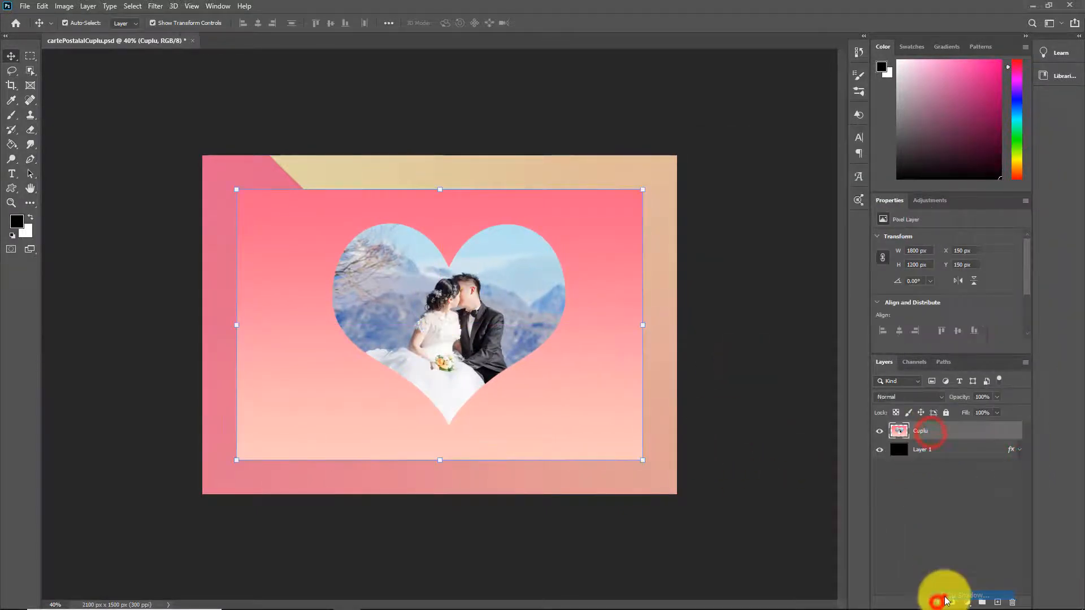
{"action": "left_click", "coordinate": [941, 591]}
{"action": "left_click_drag", "start_coordinate": [734, 135], "coordinate": [769, 141]}
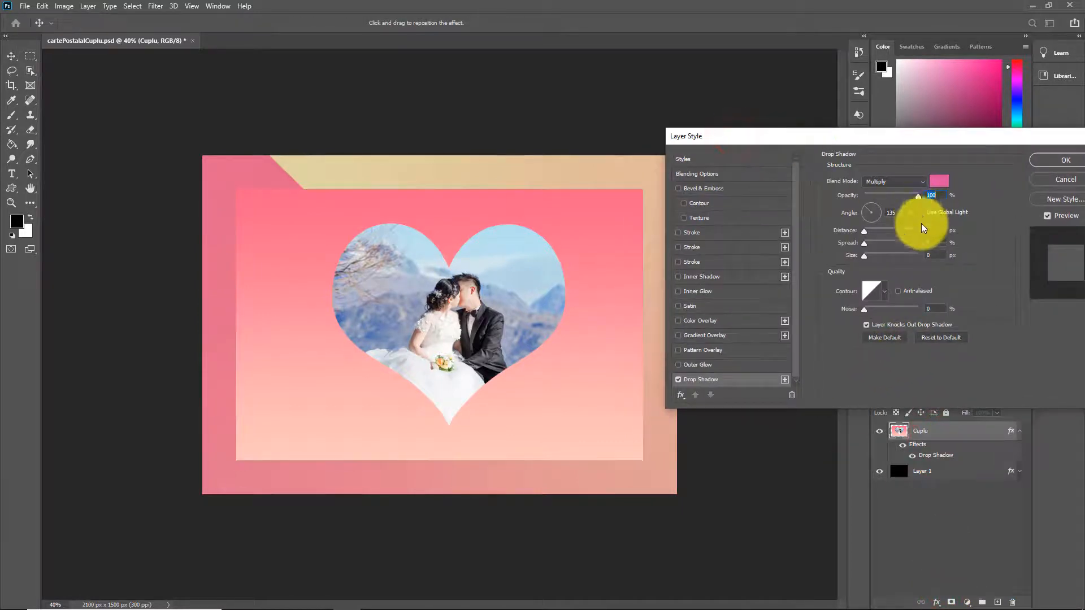
Set the drop shadow's distance to 37 px, angle to 127°, size to 128 px and opacity to 65%, and apply it
{"action": "left_click_drag", "start_coordinate": [868, 236], "coordinate": [889, 232]}
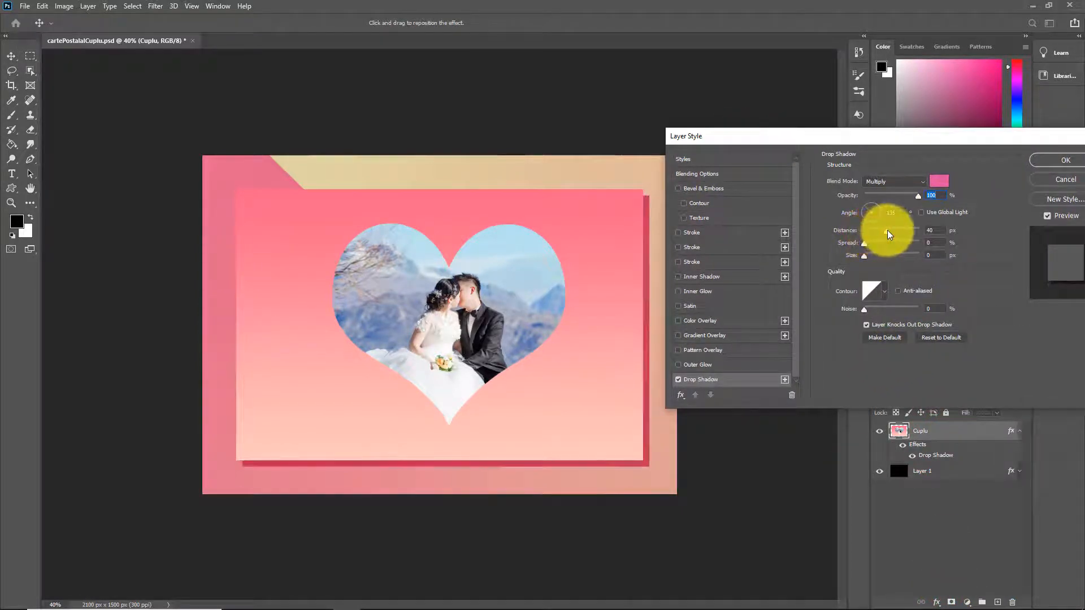
{"action": "mouse_move", "coordinate": [652, 443]}
{"action": "left_mouse_down"}
{"action": "mouse_move", "coordinate": [635, 450]}
{"action": "mouse_move", "coordinate": [647, 479]}
{"action": "mouse_move", "coordinate": [606, 364]}
{"action": "mouse_move", "coordinate": [675, 453]}
{"action": "mouse_move", "coordinate": [644, 456]}
{"action": "mouse_move", "coordinate": [648, 441]}
{"action": "left_mouse_up"}
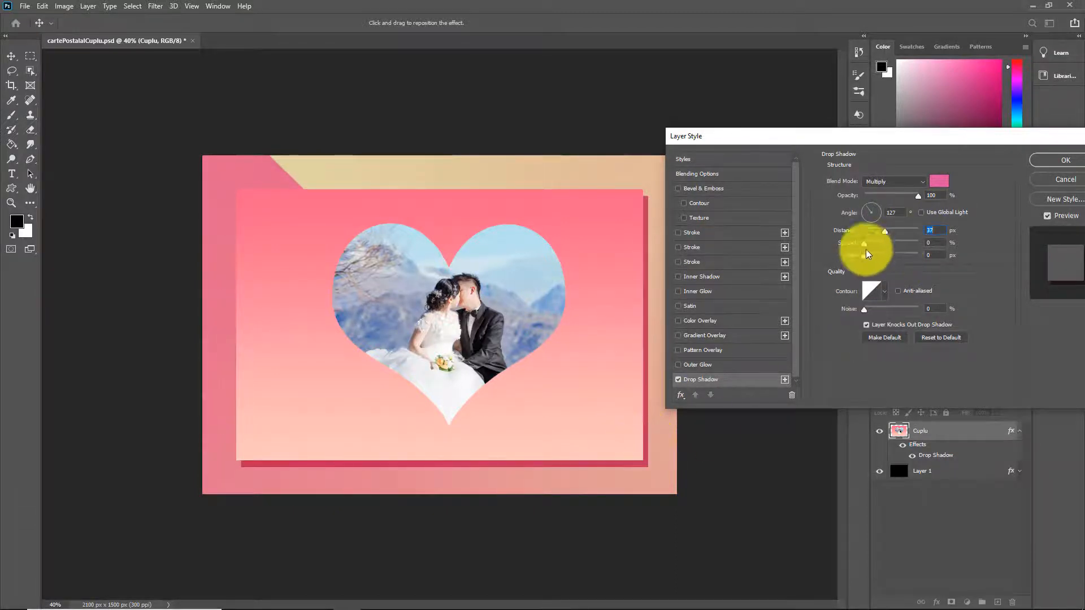
{"action": "mouse_move", "coordinate": [865, 255]}
{"action": "left_mouse_down"}
{"action": "mouse_move", "coordinate": [897, 258]}
{"action": "mouse_move", "coordinate": [868, 247]}
{"action": "left_mouse_up"}
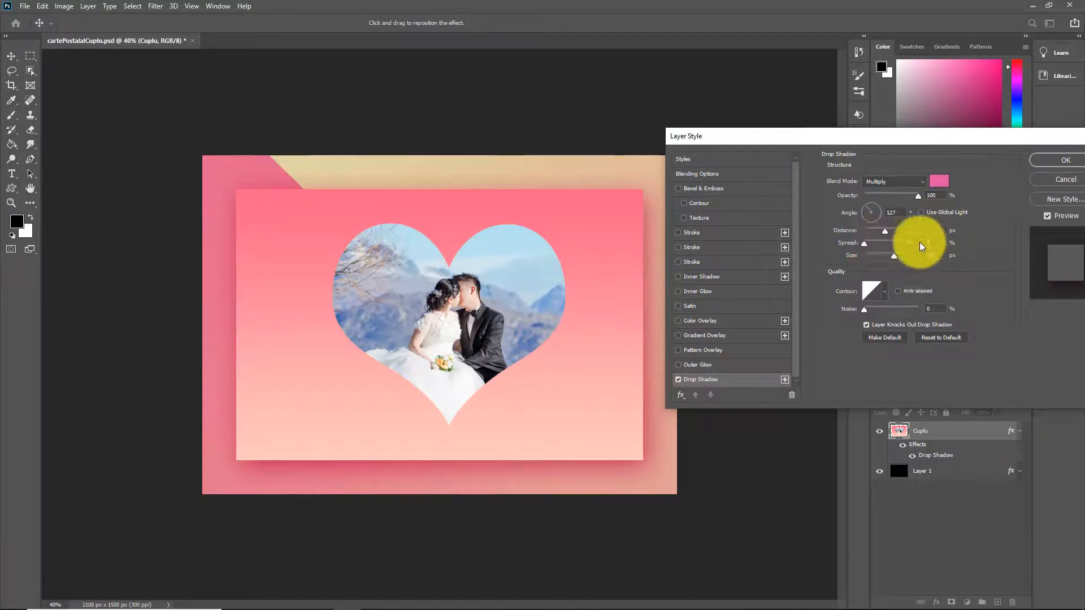
{"action": "left_click_drag", "start_coordinate": [917, 196], "coordinate": [899, 198]}
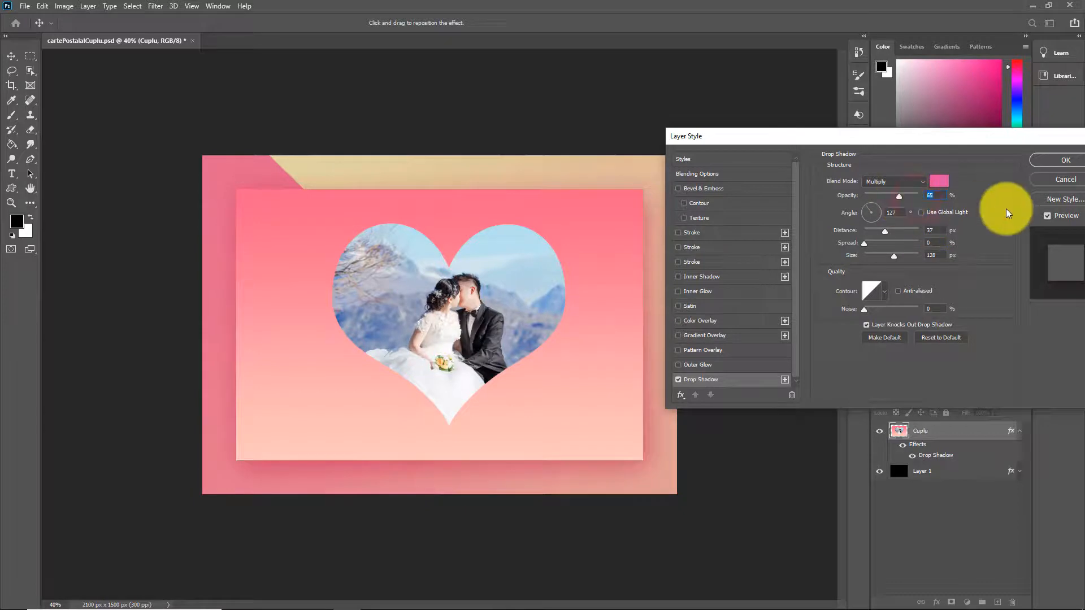
{"action": "left_click", "coordinate": [1066, 159]}
Rotate the heart card on the Cuplu layer by about -9.27° and deselect the layer
{"action": "key", "text": "ctrl+t"}
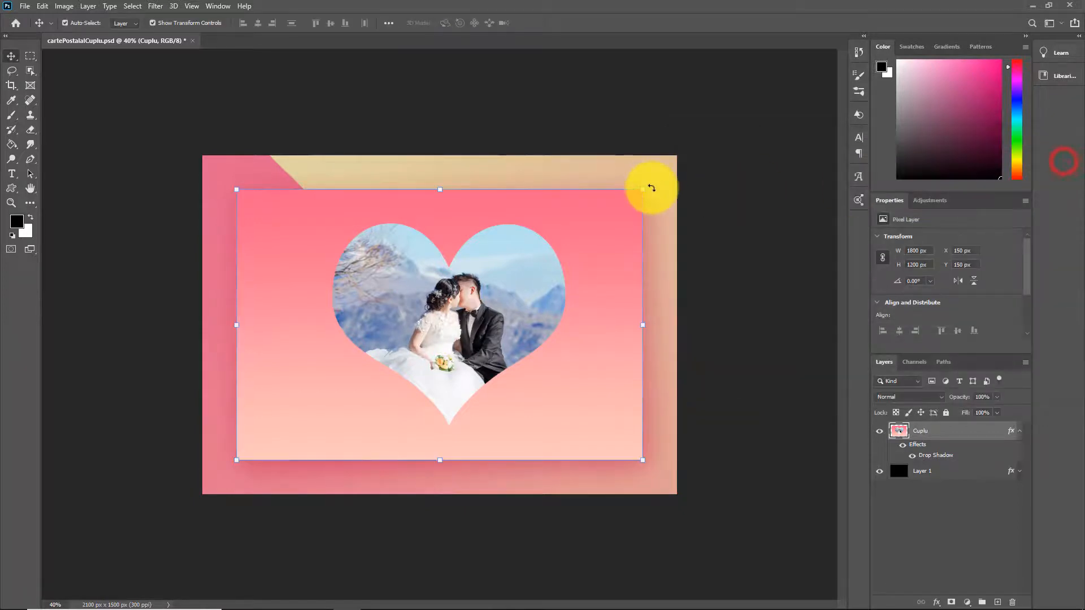
{"action": "left_click_drag", "start_coordinate": [648, 184], "coordinate": [639, 141]}
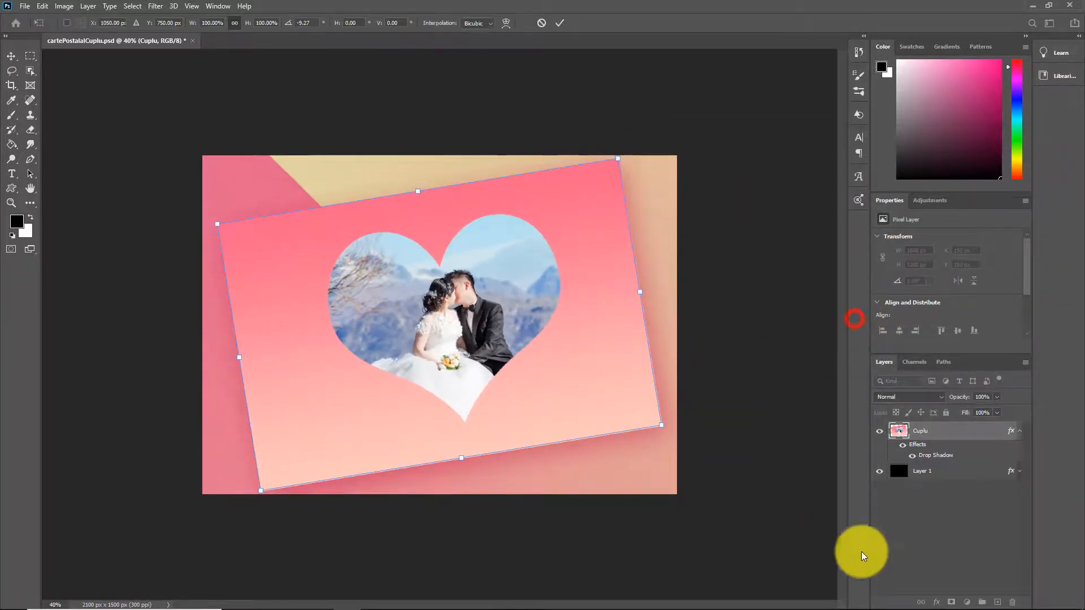
{"action": "left_click", "coordinate": [986, 521]}
Save the document as a Photoshop file named cartePostalalCuplu_Final in the images folder
{"action": "left_click", "coordinate": [24, 6]}
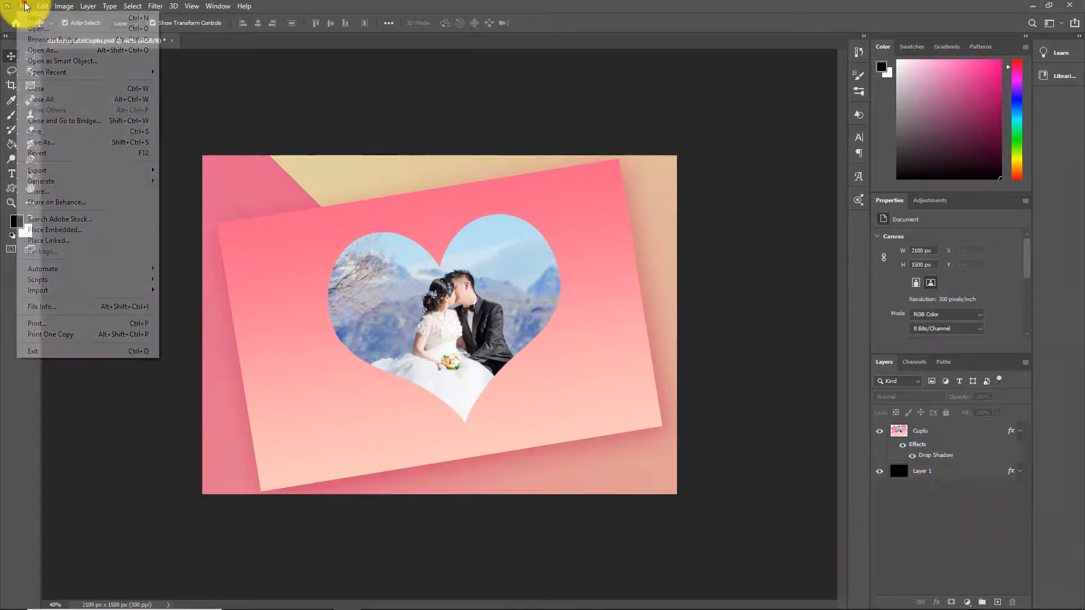
{"action": "left_click", "coordinate": [58, 144]}
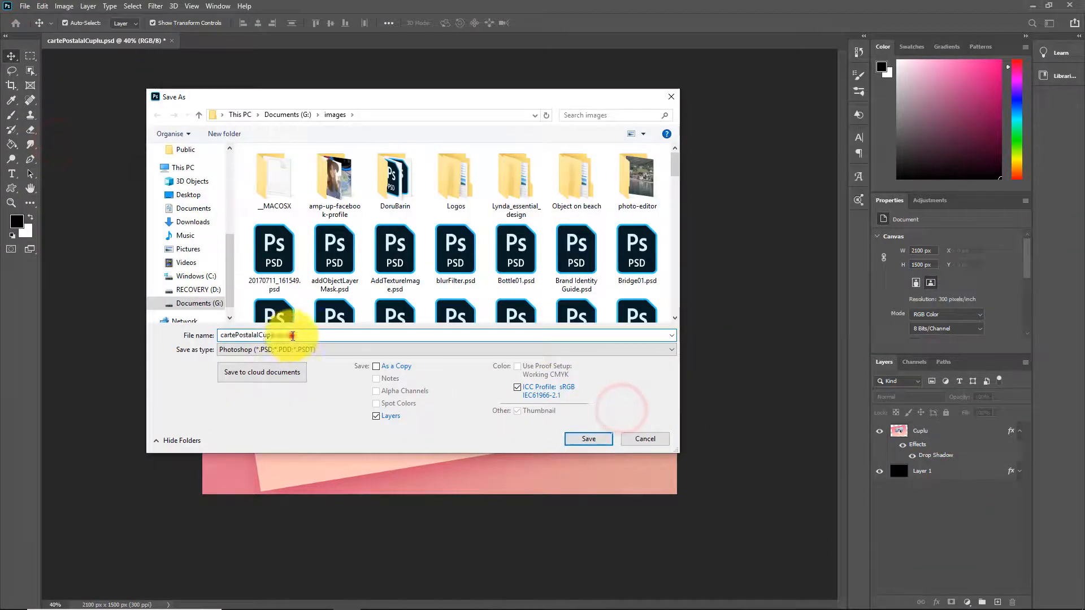
{"action": "left_click", "coordinate": [292, 335]}
{"action": "key", "text": "BackSpace"}
{"action": "key", "text": "BackSpace"}
{"action": "key", "text": "BackSpace"}
{"action": "type", "text": "_Final"}
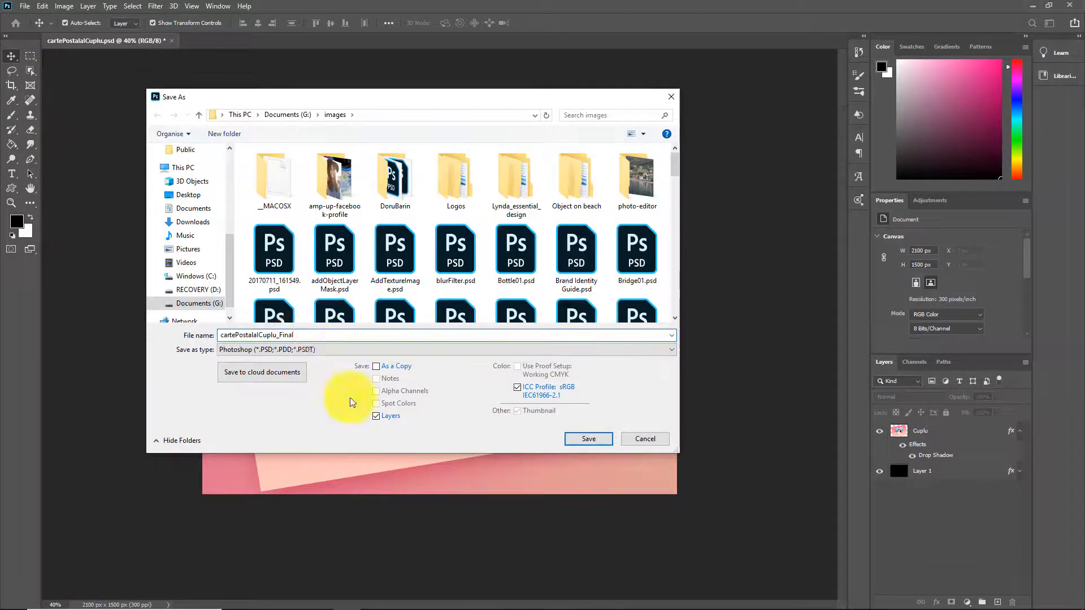
{"action": "left_click", "coordinate": [591, 439]}
{"action": "left_click", "coordinate": [673, 169]}
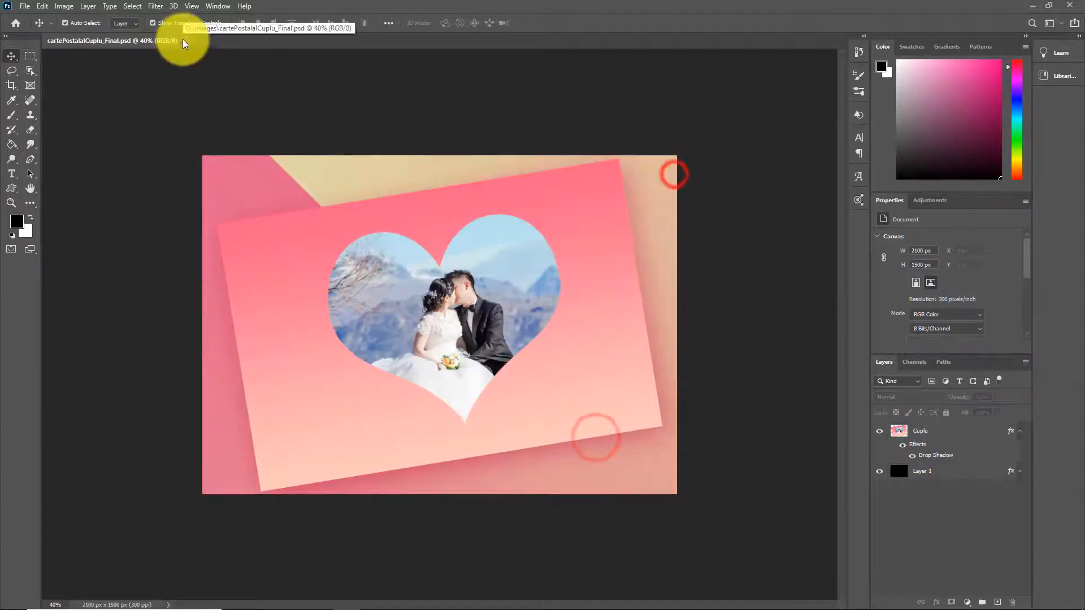
Close the document, reopen cartePostalalCuplu_Final.psd from the recent files and collapse the Cuplu layer's effects
{"action": "left_click", "coordinate": [182, 39]}
{"action": "left_click", "coordinate": [238, 401]}
{"action": "left_click", "coordinate": [798, 368]}
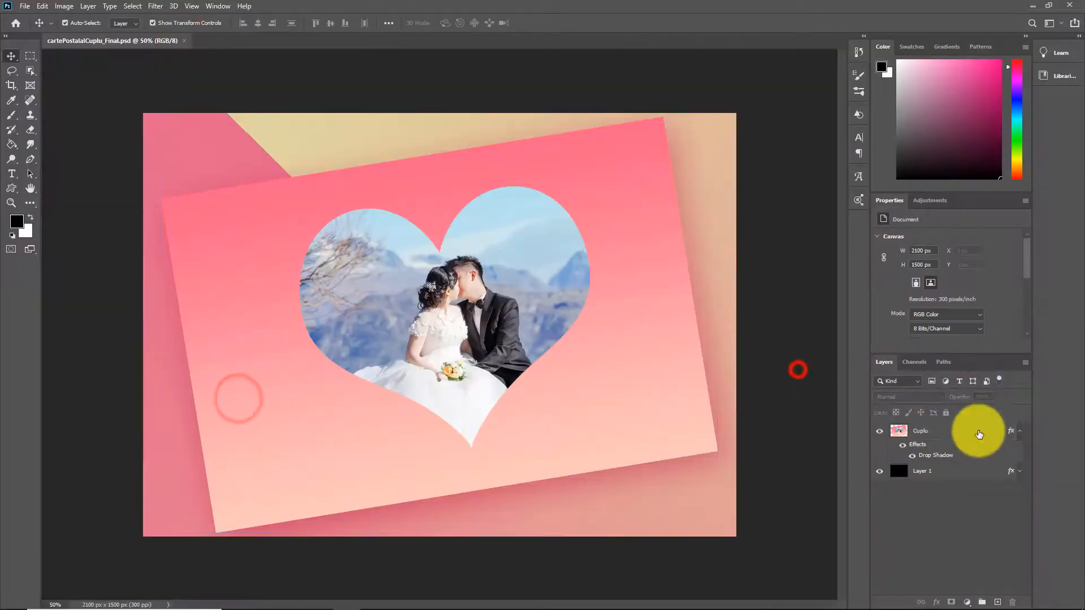
{"action": "left_click", "coordinate": [1019, 432]}
{"action": "left_click", "coordinate": [980, 451]}
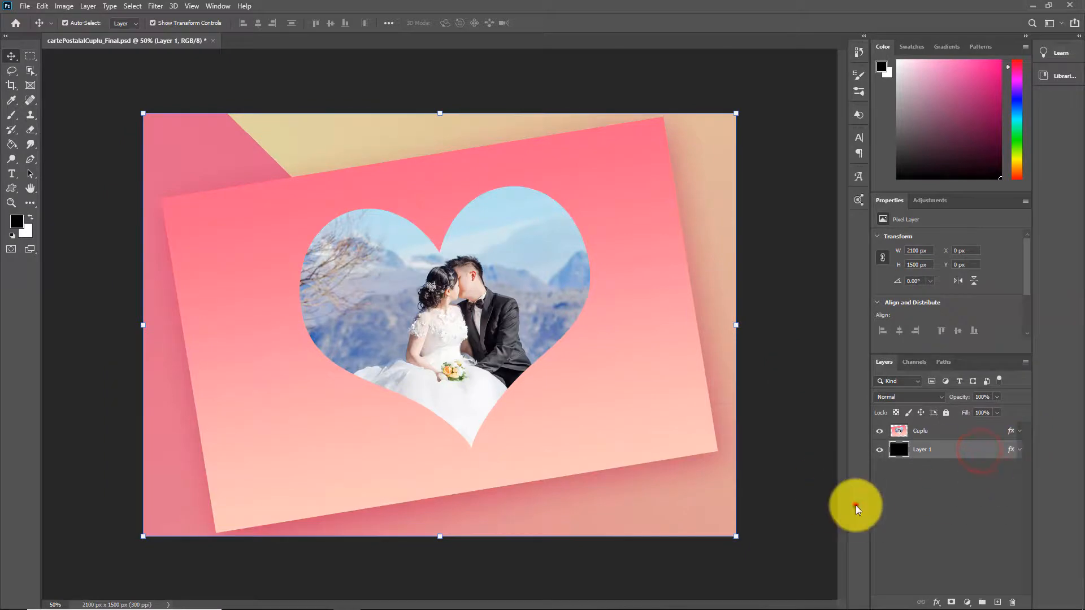
{"action": "left_click", "coordinate": [825, 501]}
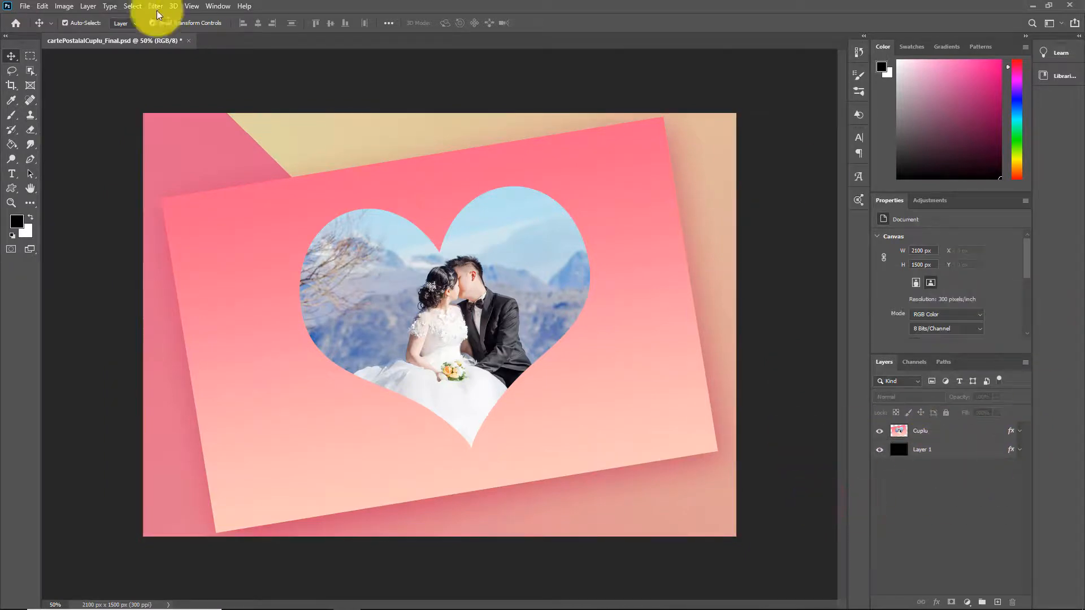
Save the postcard as a PNG copy named cartePostalalCuplu_Final with the large file size option
{"action": "left_click", "coordinate": [24, 5]}
{"action": "left_click", "coordinate": [49, 138]}
{"action": "left_click", "coordinate": [617, 412]}
{"action": "left_click", "coordinate": [671, 351]}
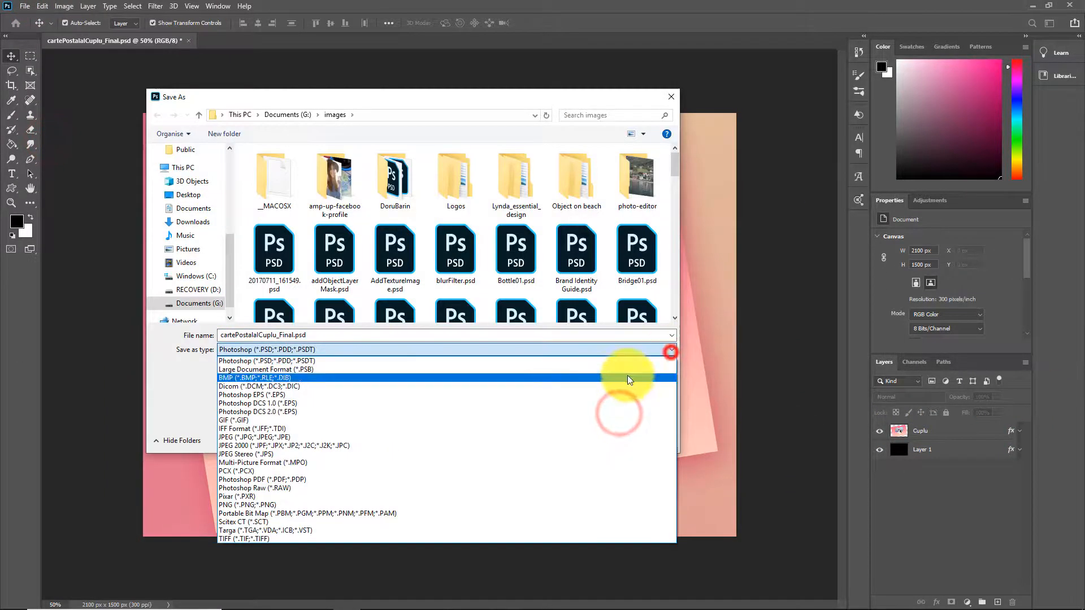
{"action": "left_click", "coordinate": [229, 437]}
{"action": "left_click", "coordinate": [671, 349]}
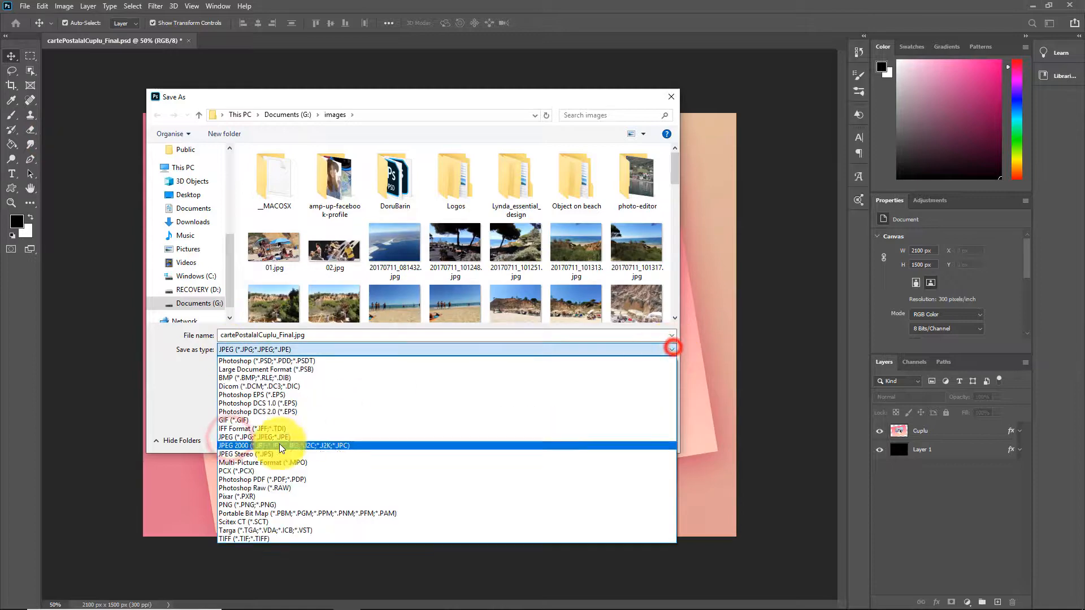
{"action": "left_click", "coordinate": [270, 504]}
{"action": "left_click", "coordinate": [585, 438]}
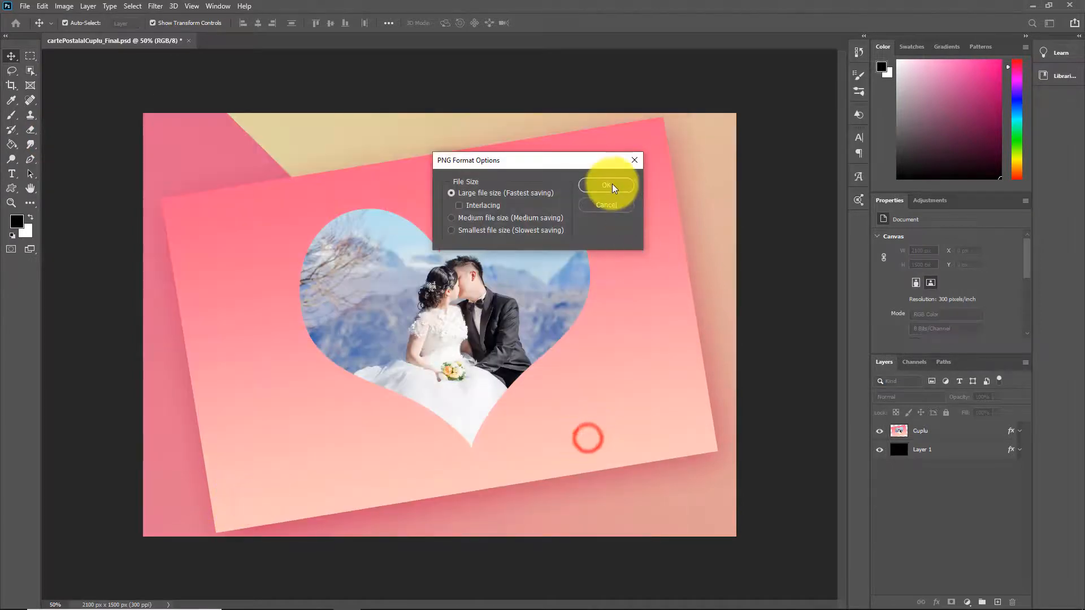
{"action": "left_click", "coordinate": [607, 185]}
Close the layered document without saving its changes and open cartePostalalCuplu_Final.png from the images folder
{"action": "left_click", "coordinate": [188, 41]}
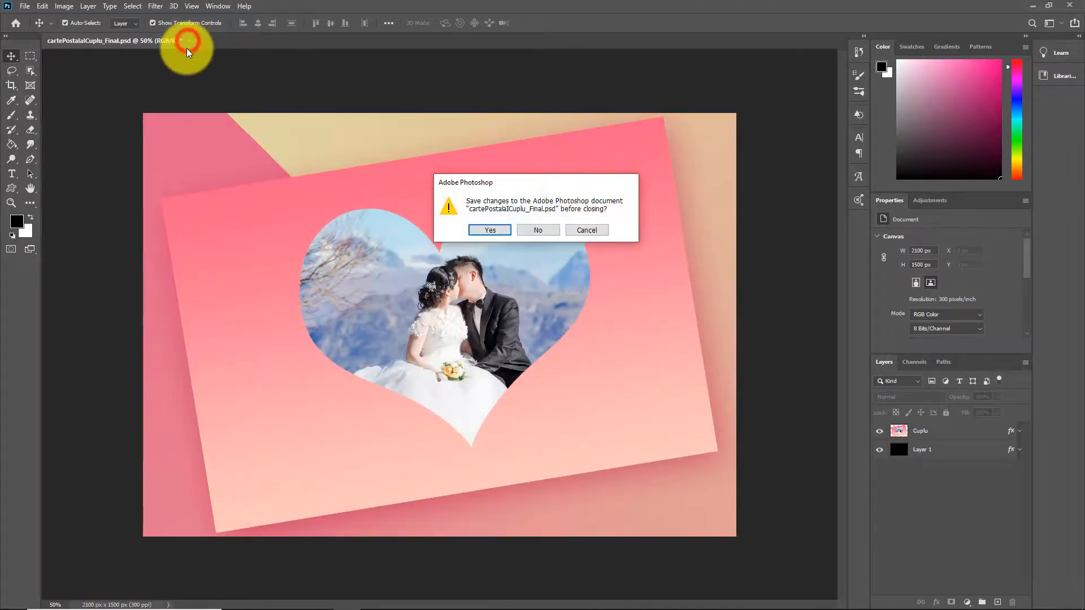
{"action": "left_click", "coordinate": [475, 229]}
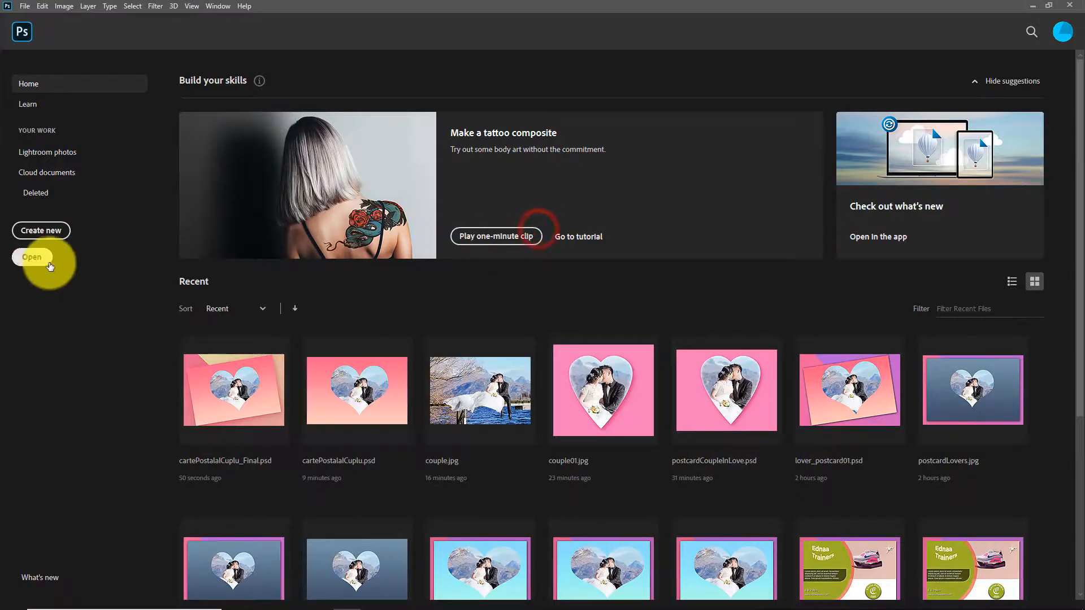
{"action": "left_click", "coordinate": [32, 259]}
{"action": "scroll", "coordinate": [537, 249], "scroll_direction": "down", "scroll_amount": 10}
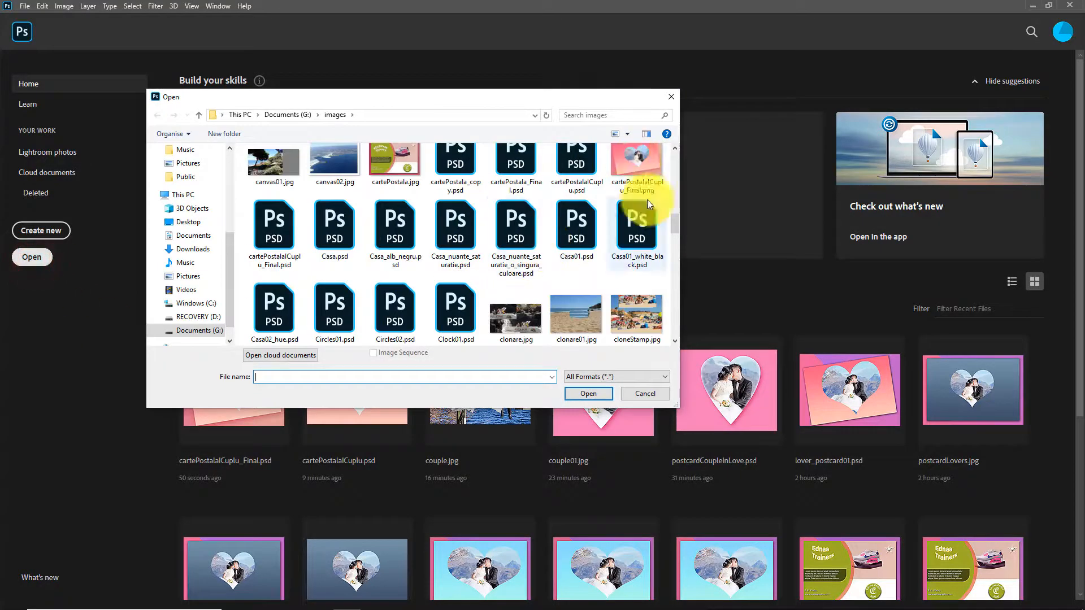
{"action": "scroll", "coordinate": [647, 199], "scroll_direction": "up", "scroll_amount": 1}
{"action": "left_click", "coordinate": [635, 176]}
{"action": "left_click", "coordinate": [588, 392]}
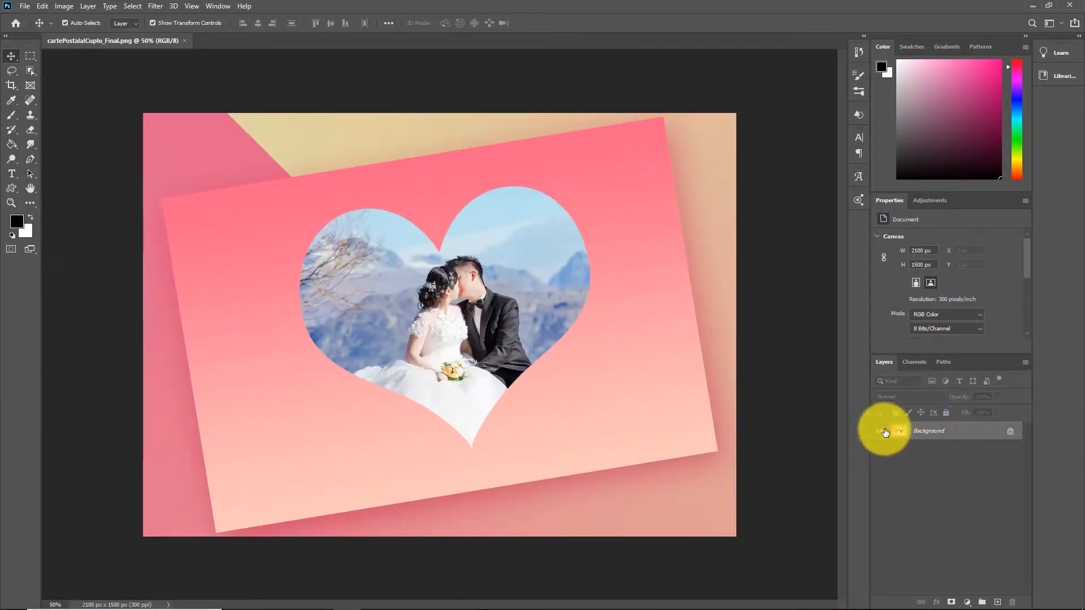
Try to move the PNG's Background layer and decline converting it to a normal layer
{"action": "left_click_drag", "start_coordinate": [438, 308], "coordinate": [429, 159]}
{"action": "left_click", "coordinate": [639, 255]}
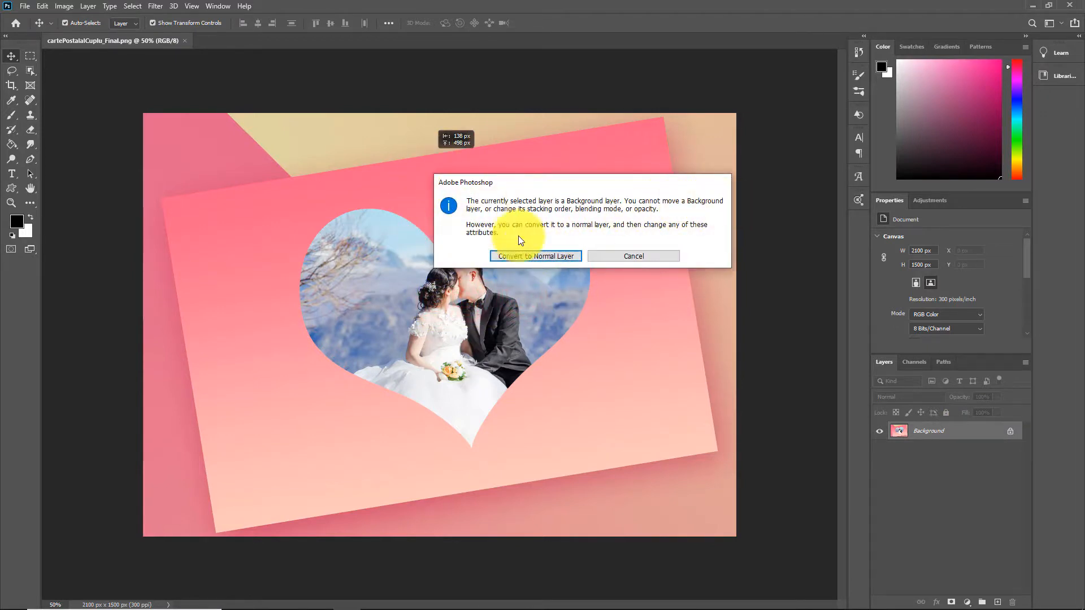
{"action": "left_click", "coordinate": [660, 256]}
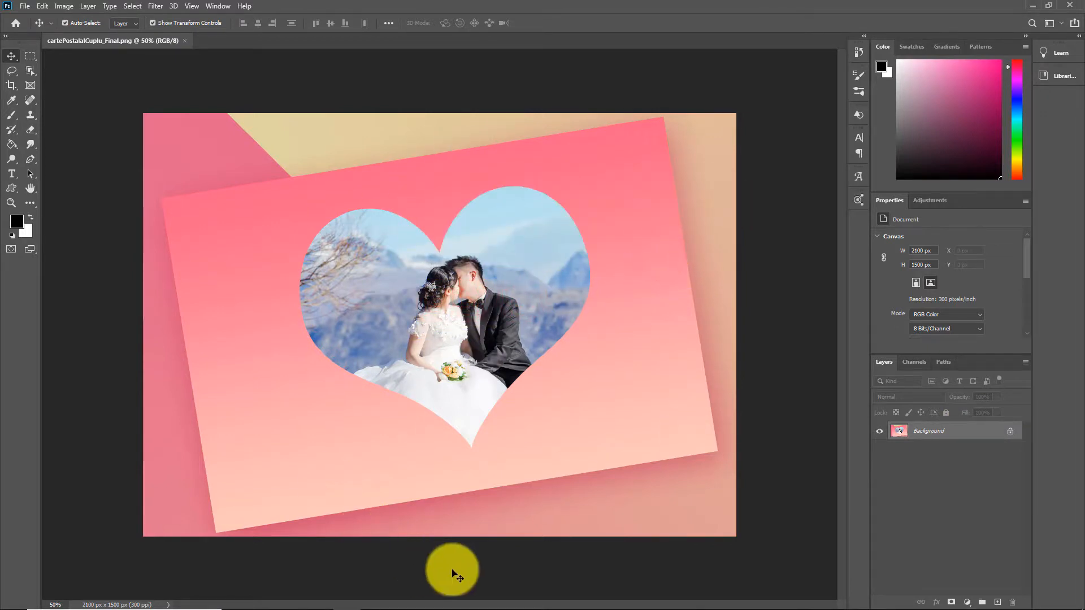